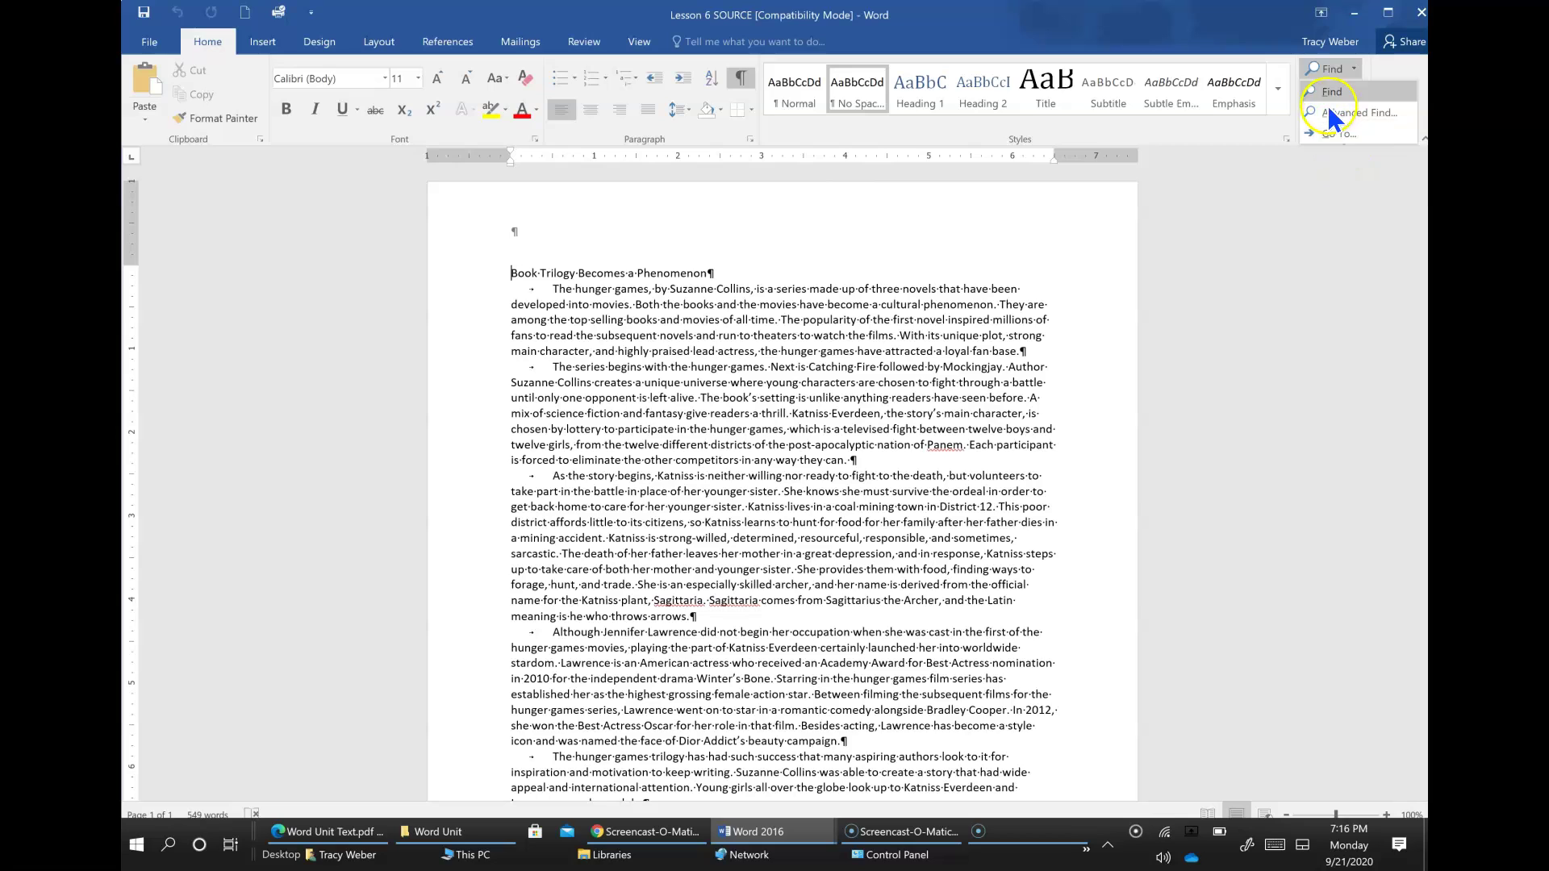
Step: Search the document for "book", step back and forth through the matches, and clear the search
left_click(1331, 91)
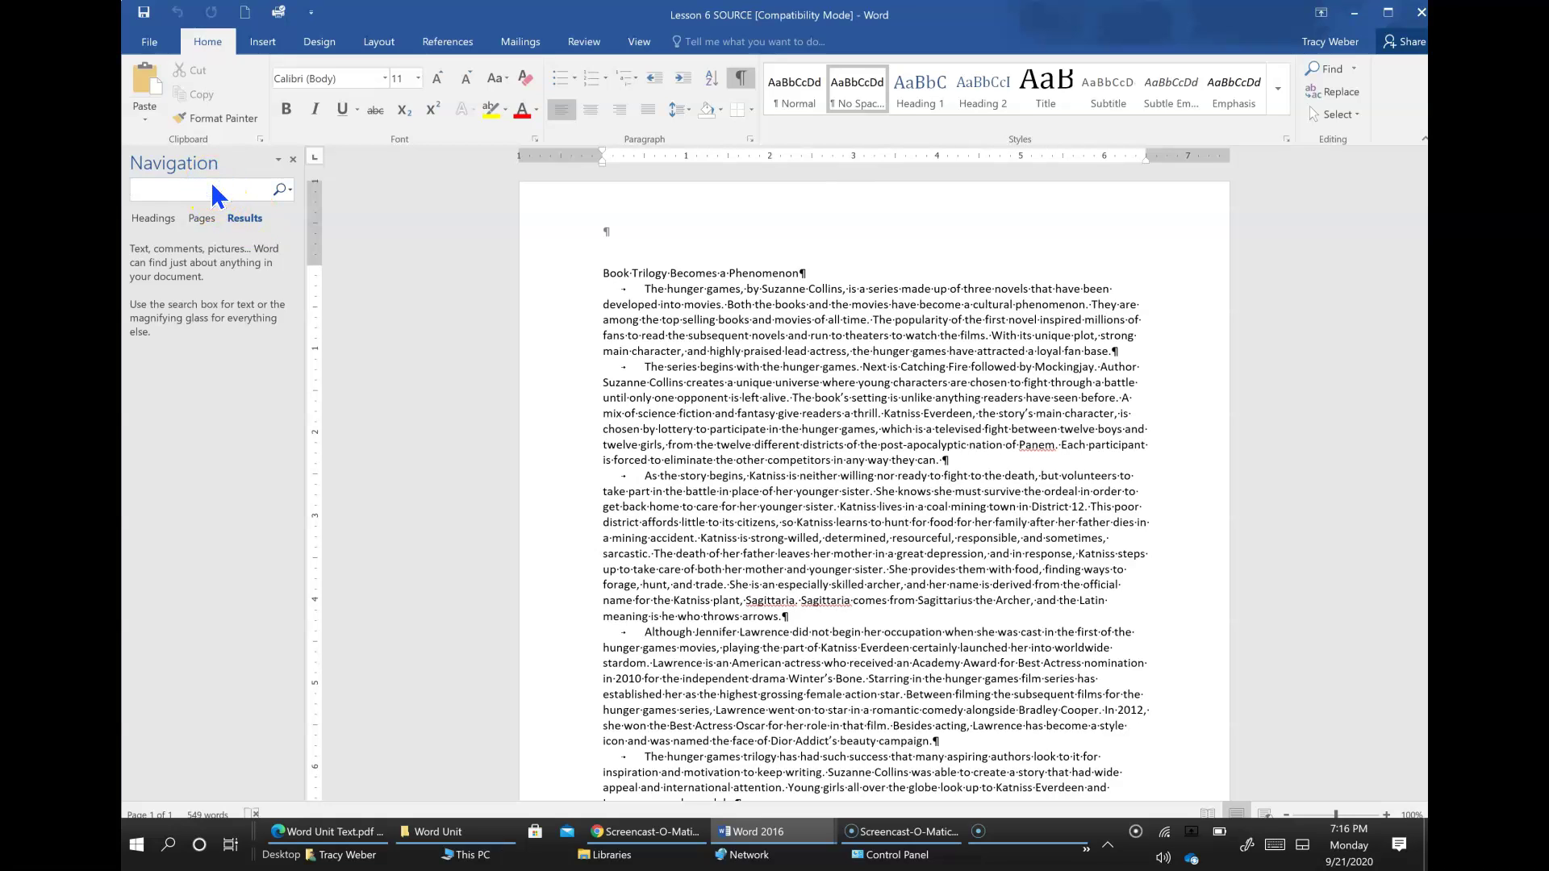
type("book")
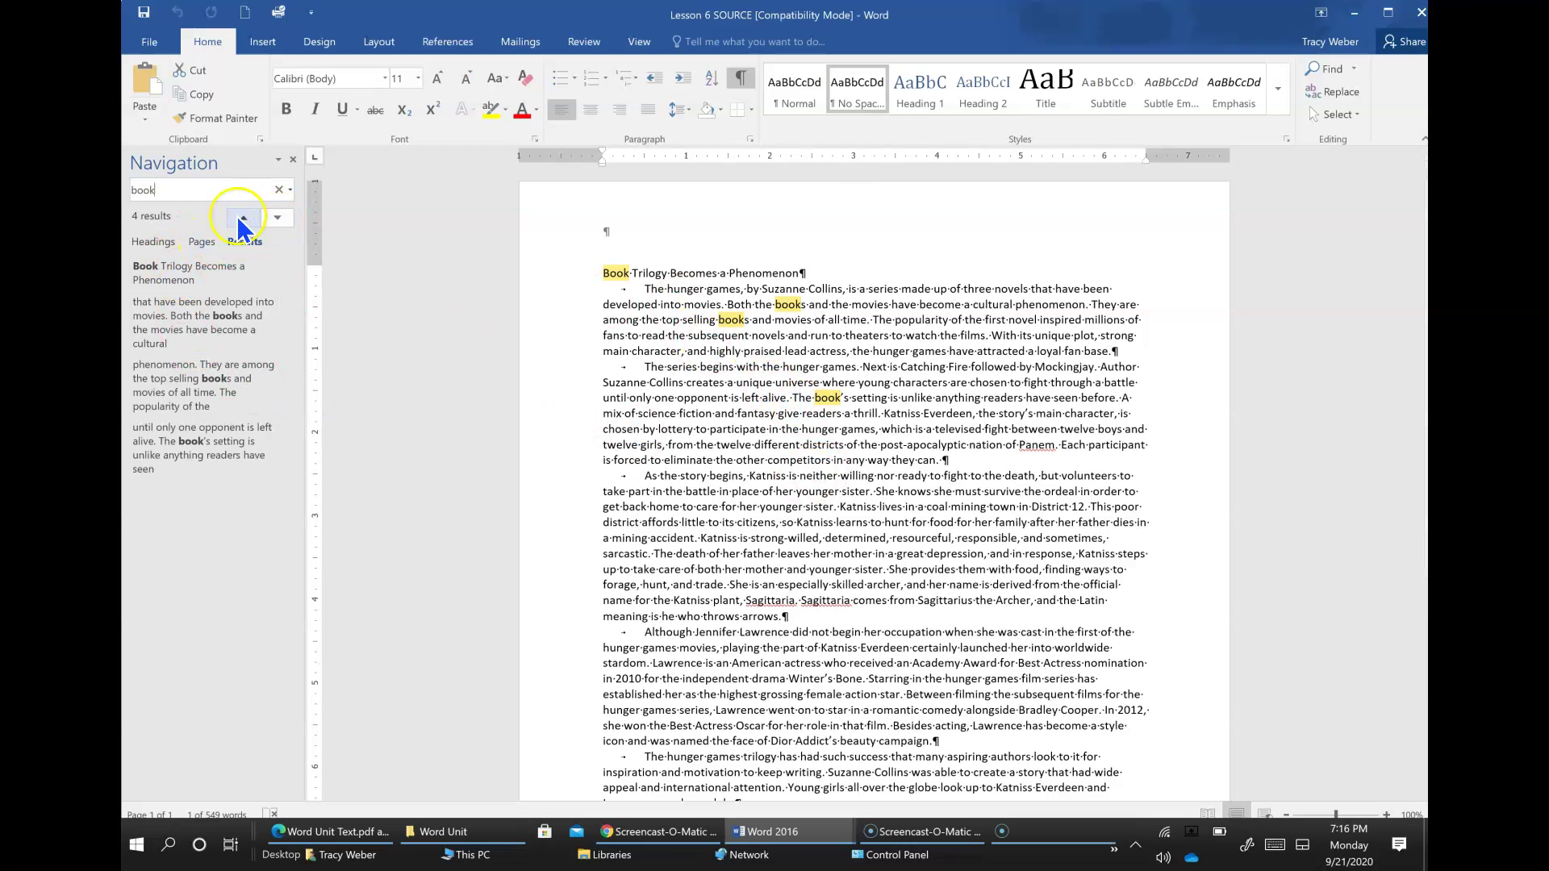
left_click(279, 213)
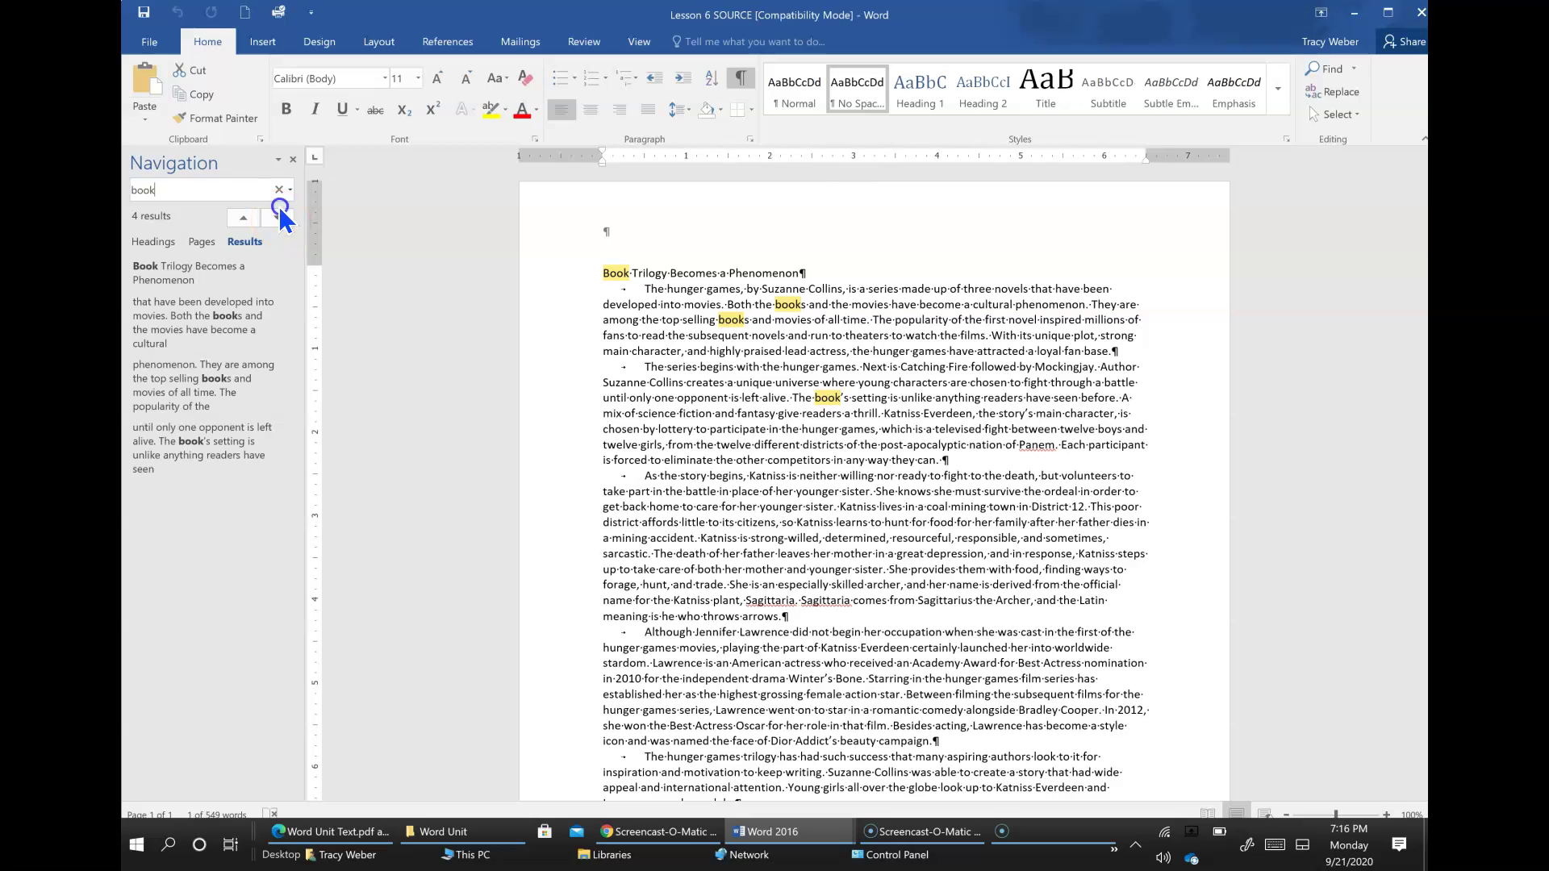
left_click(243, 220)
left_click(242, 220)
left_click(242, 220)
left_click(242, 220)
left_click(242, 220)
left_click(242, 220)
left_click(243, 220)
left_click(242, 219)
left_click(242, 219)
left_click(242, 219)
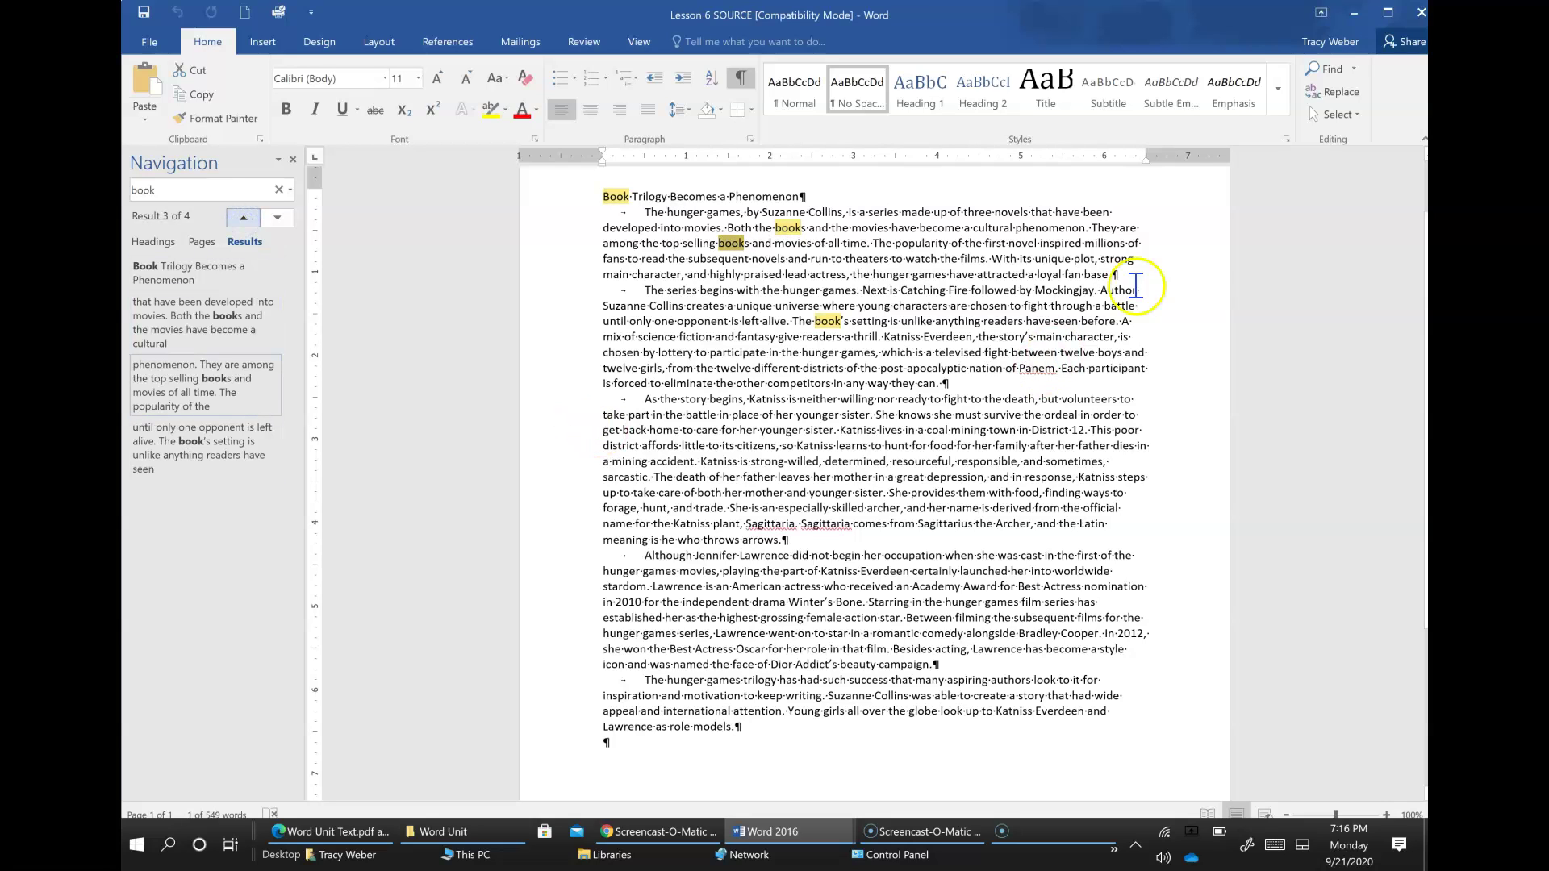
left_click(278, 193)
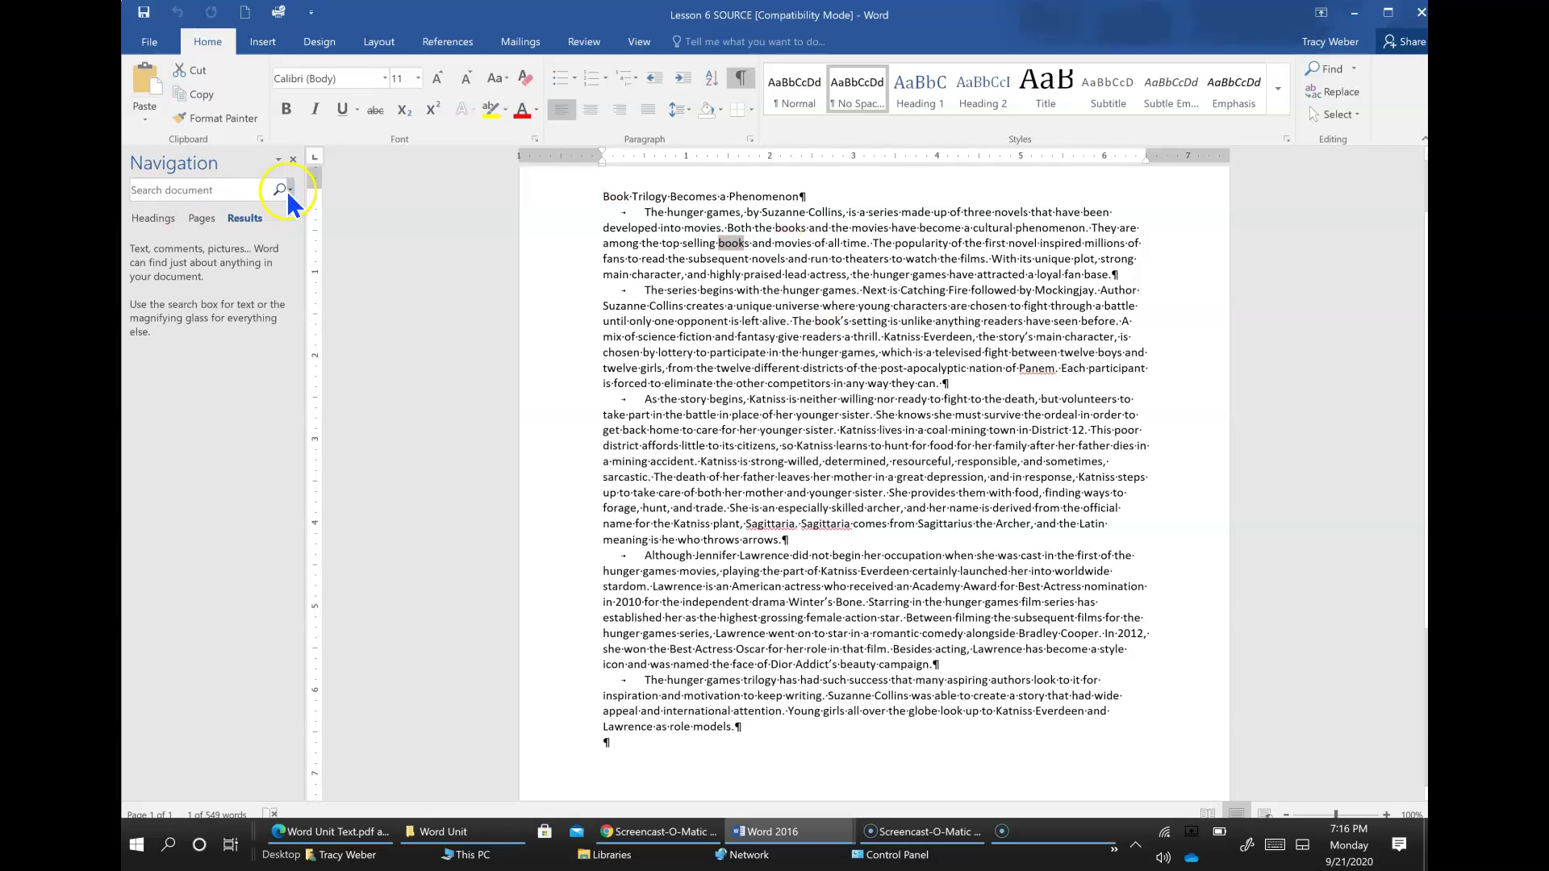
Step: Replace all occurrences of "book" with "novel" throughout the document, including from the beginning, and undo the replacement
left_click(289, 190)
left_click(177, 483)
left_click(1326, 90)
left_click(634, 357)
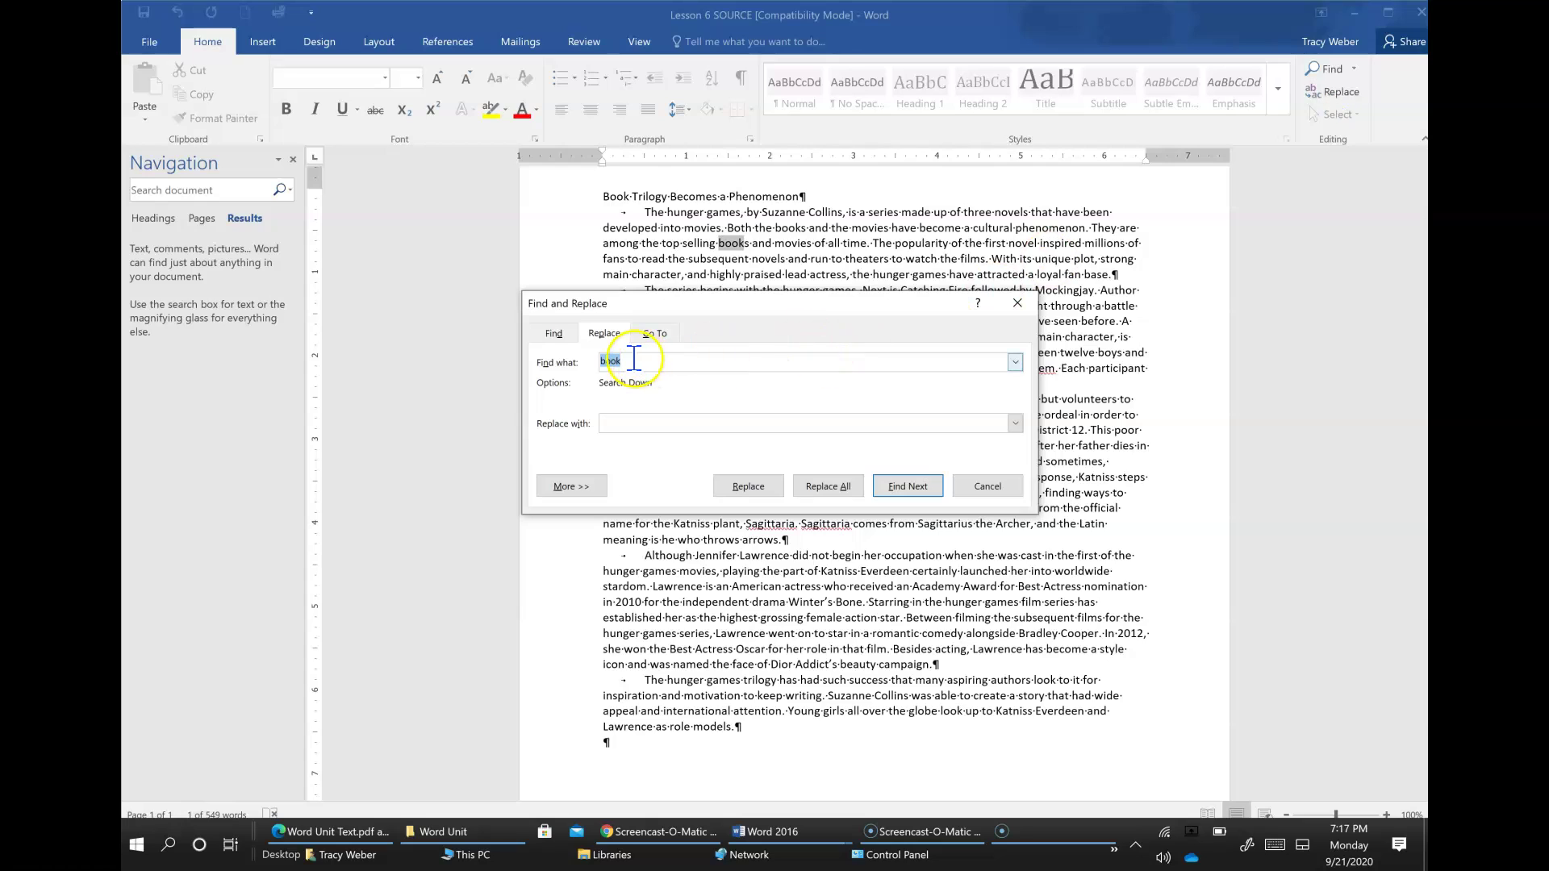
left_click(622, 419)
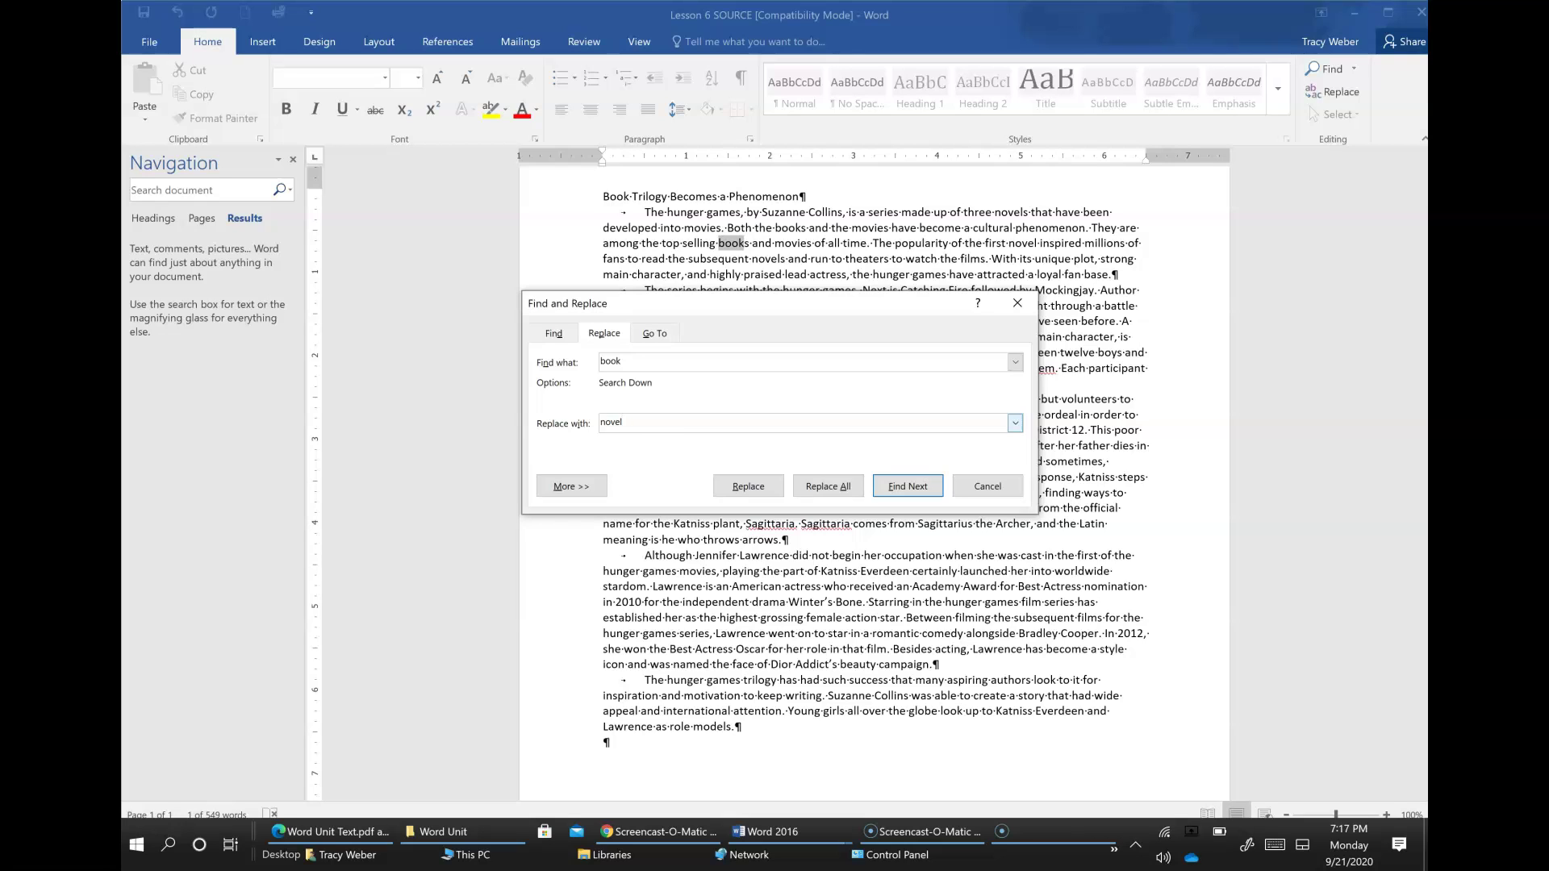
left_click(829, 487)
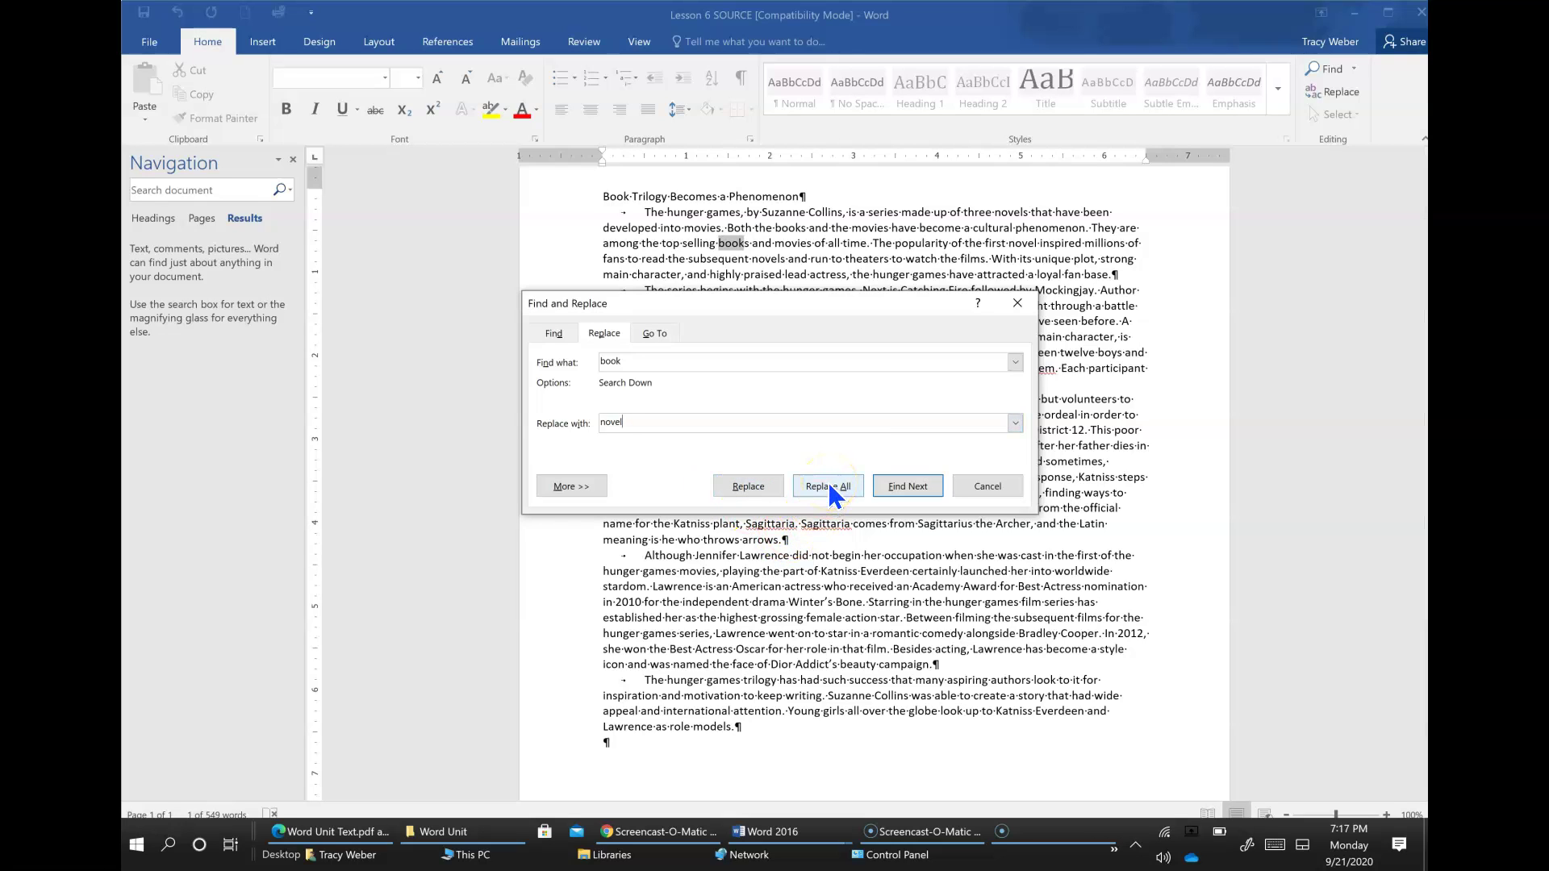
left_click(829, 486)
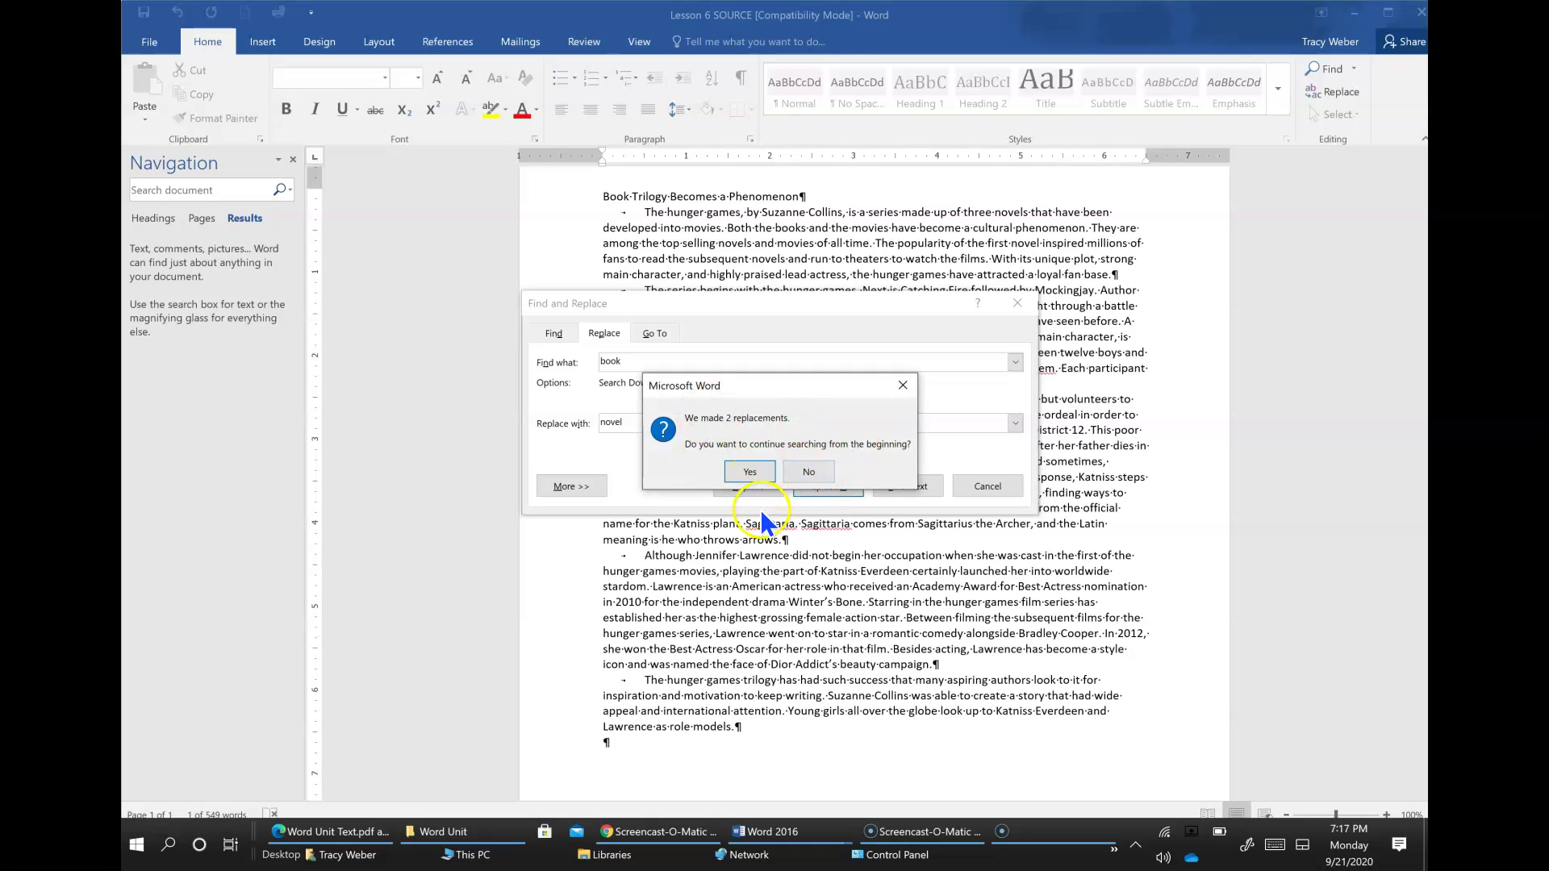
left_click(748, 475)
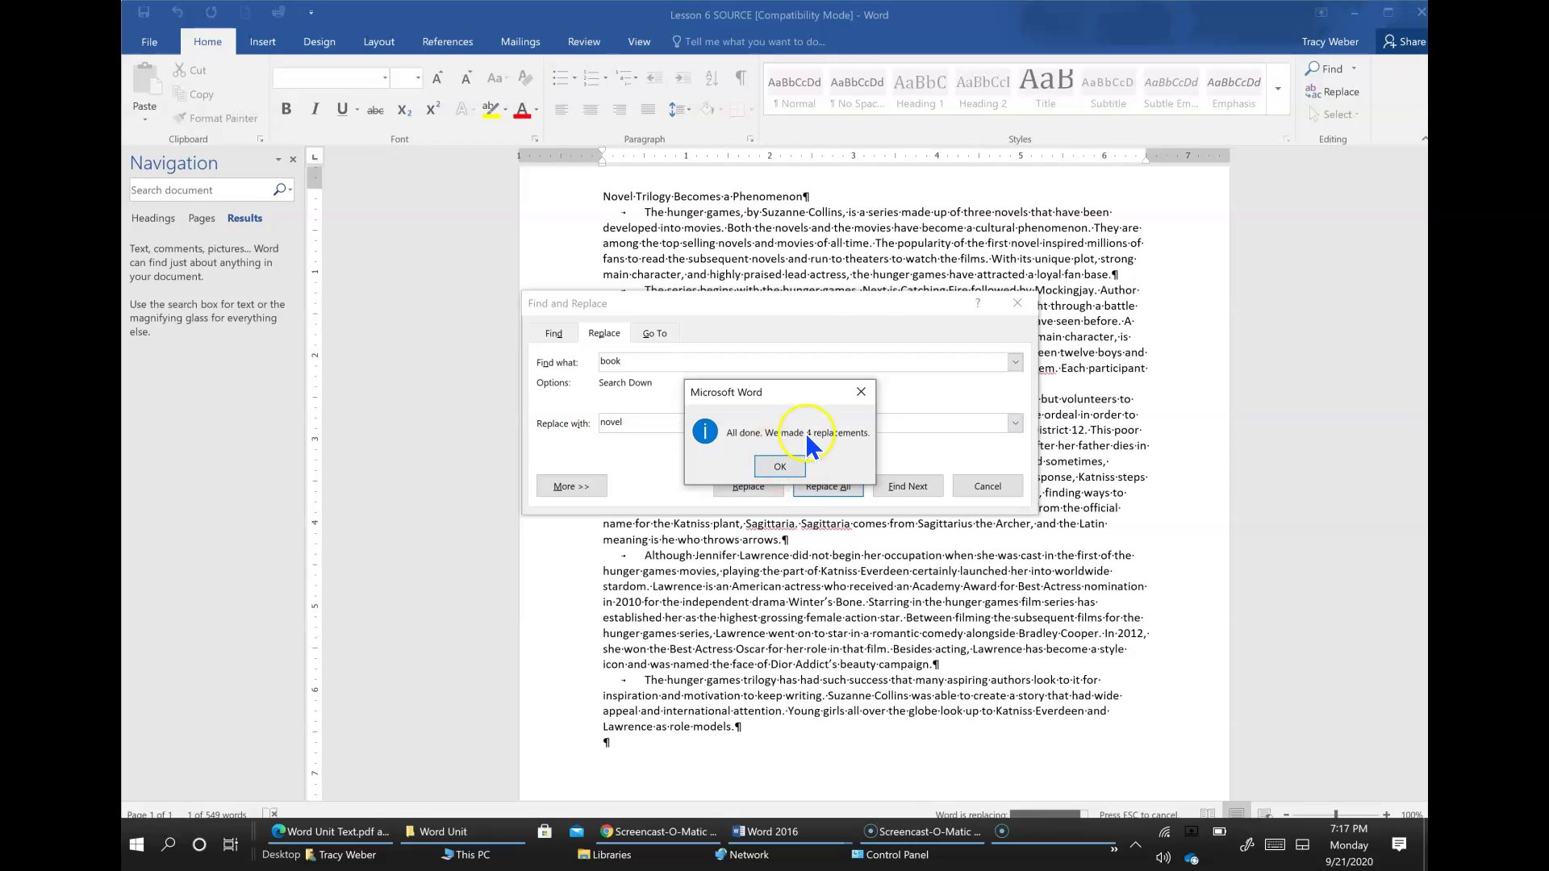
left_click(795, 460)
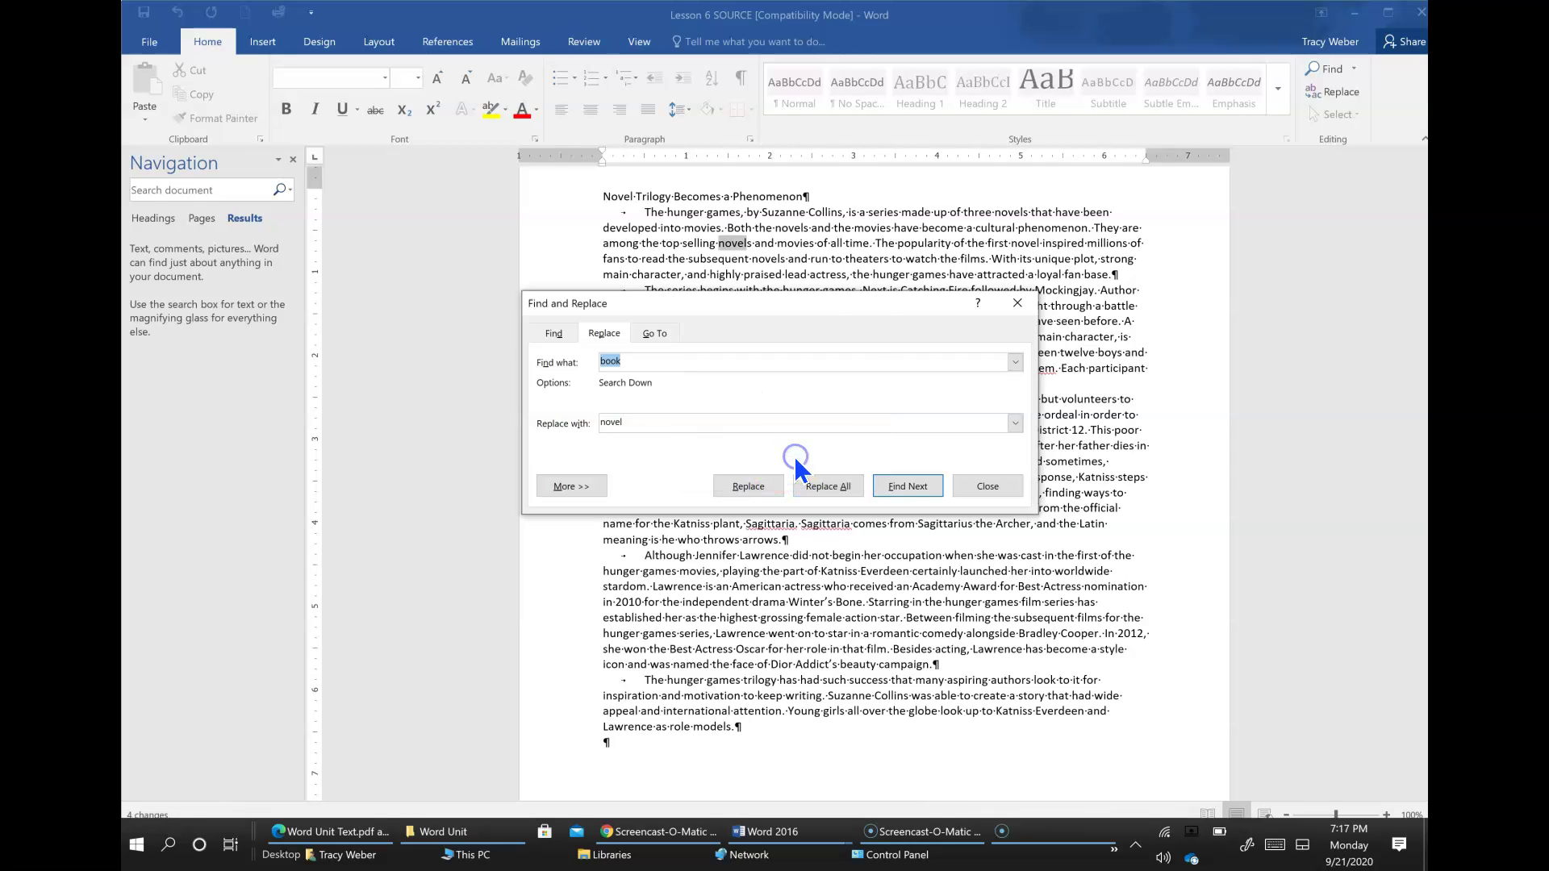
left_click(970, 485)
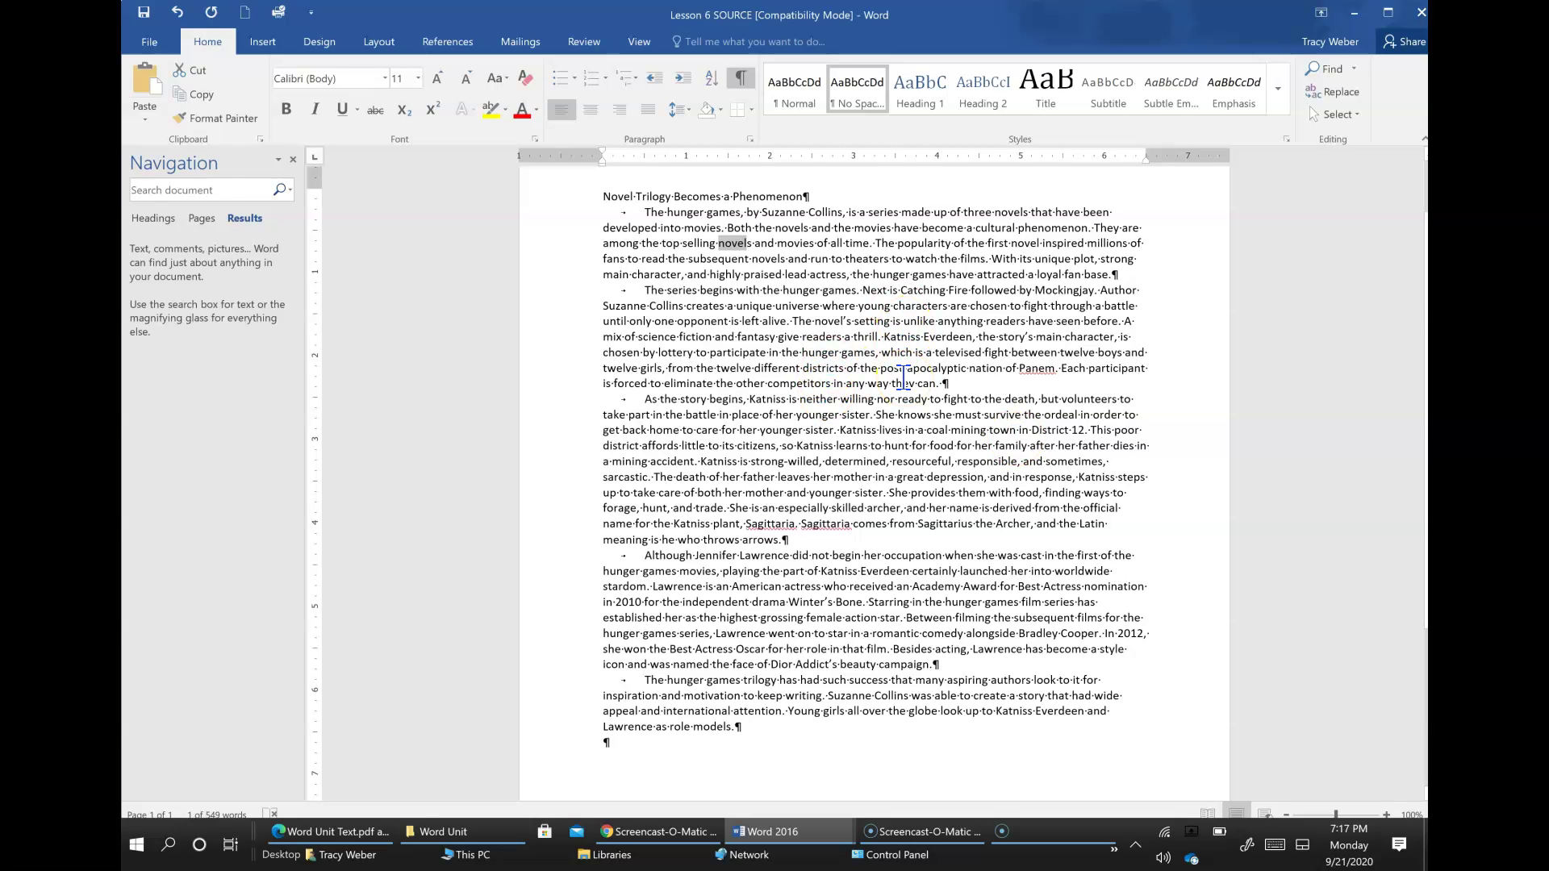
key("ctrl+z")
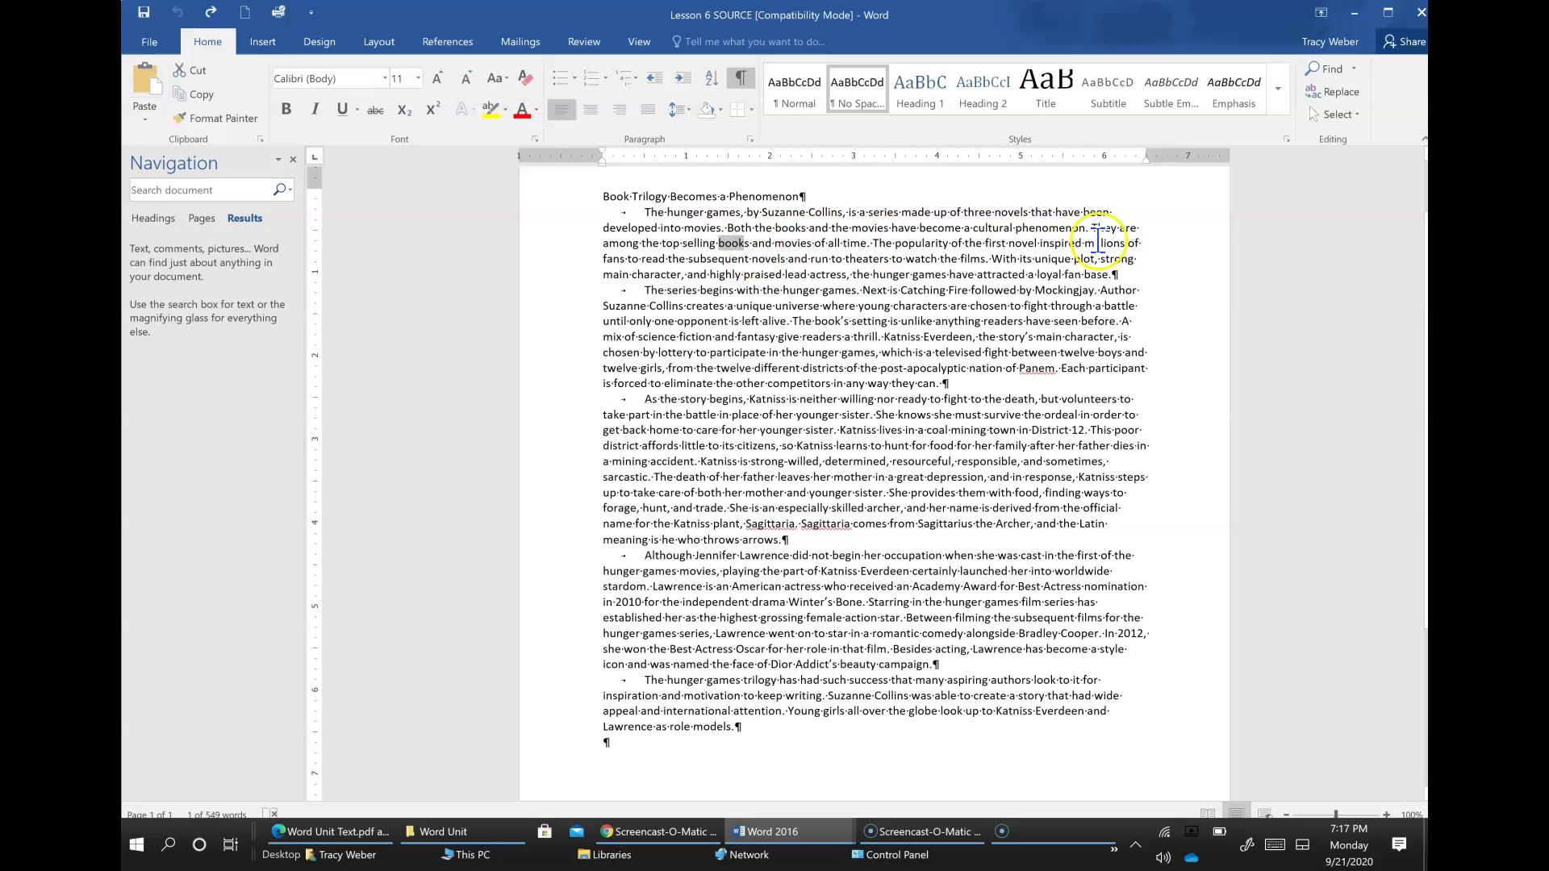
Step: Replace each occurrence of "book" with "novel" one at a time, continuing the search from the document's beginning
left_click(1335, 94)
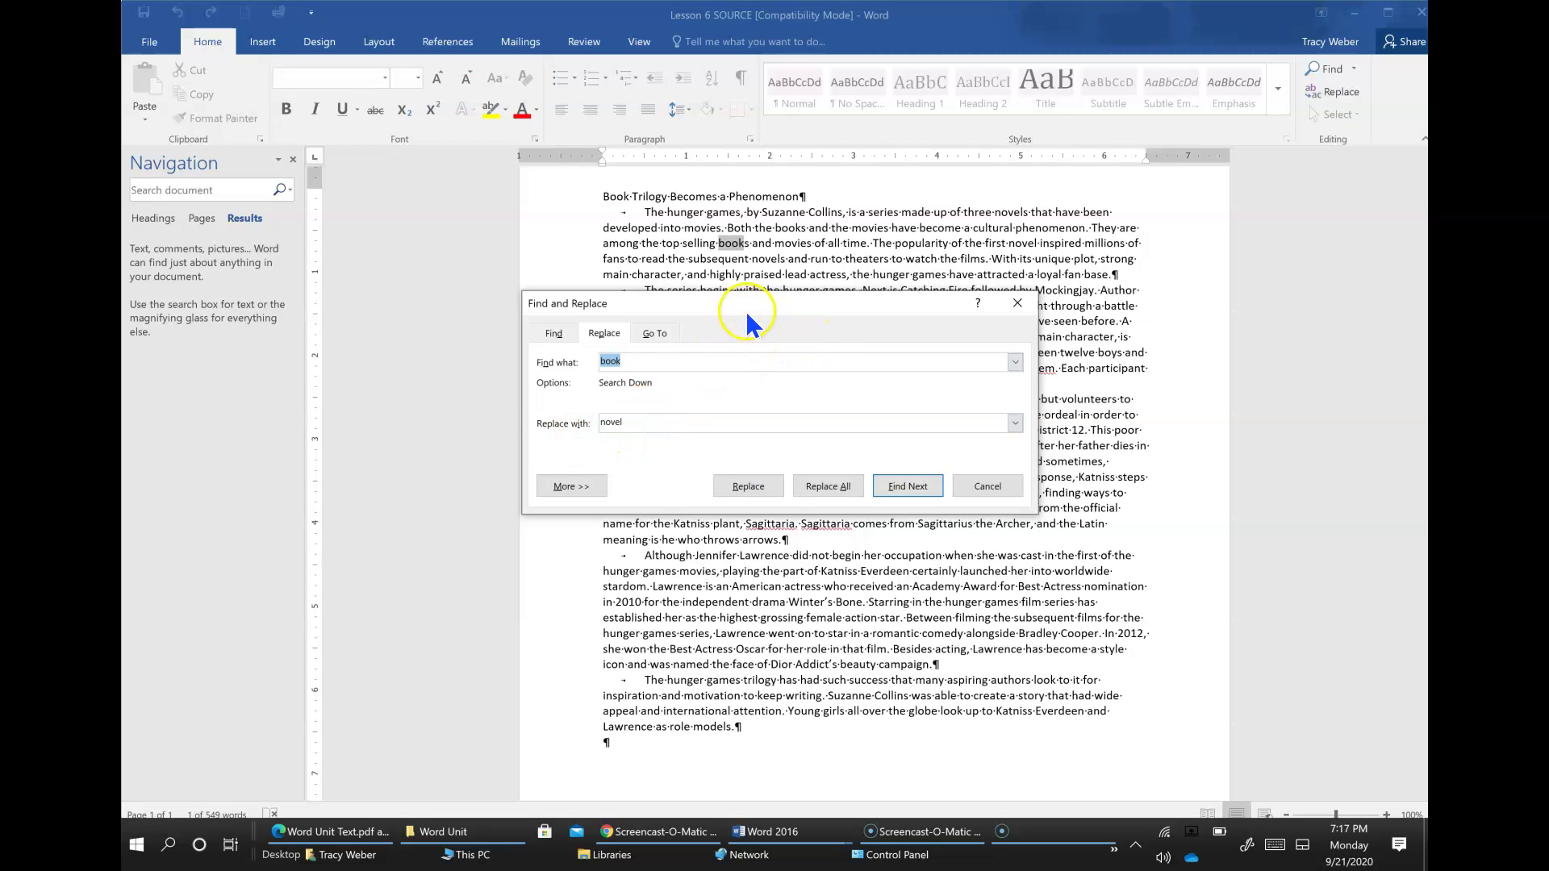
left_click_drag(750, 310, 1144, 468)
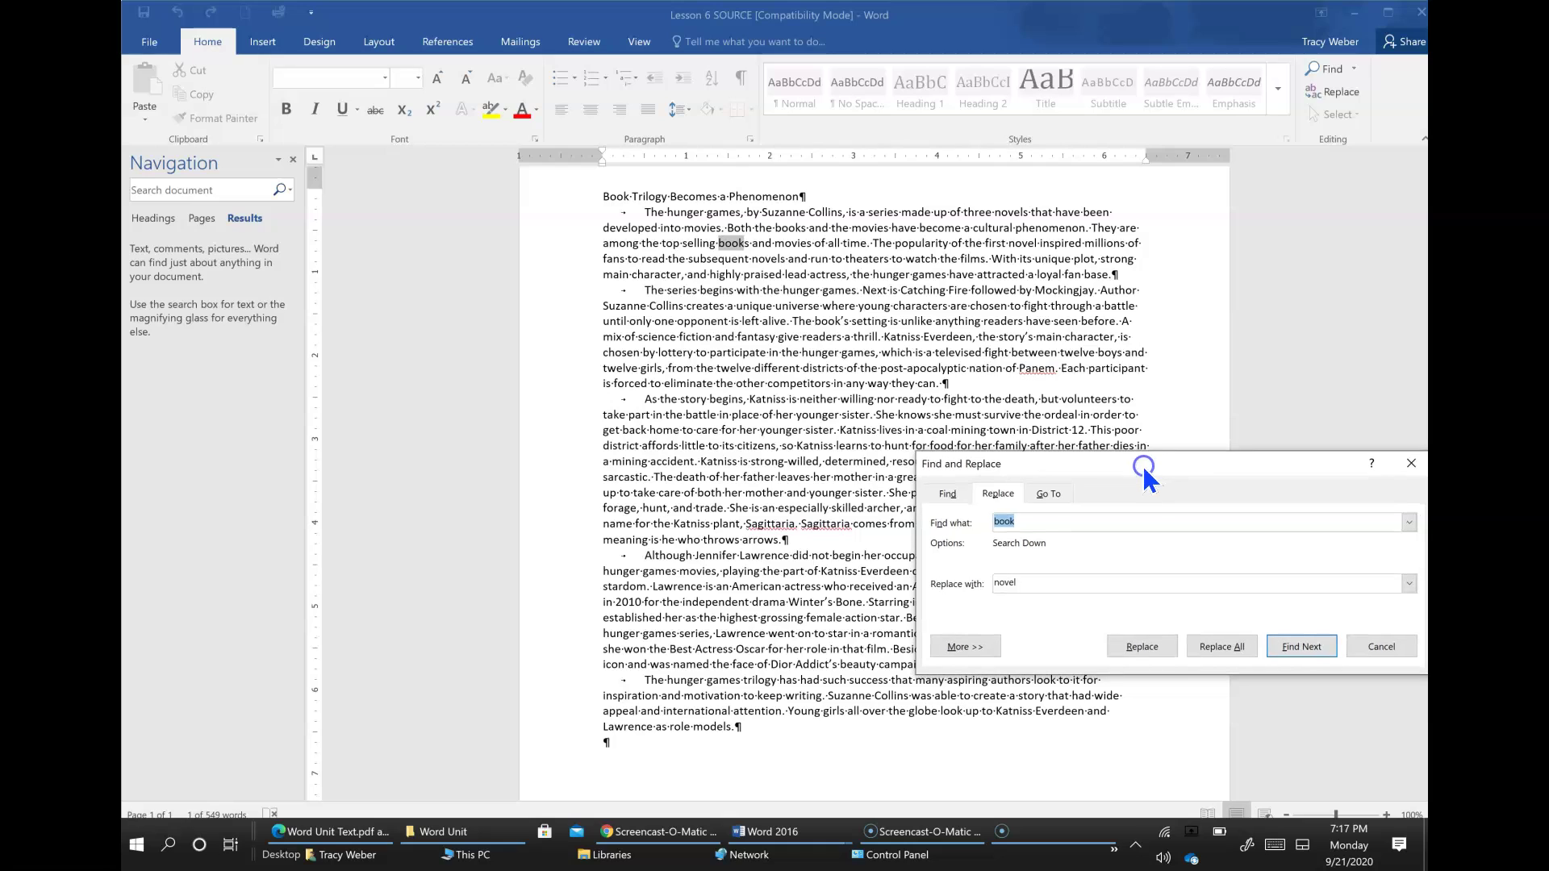
left_click(1295, 643)
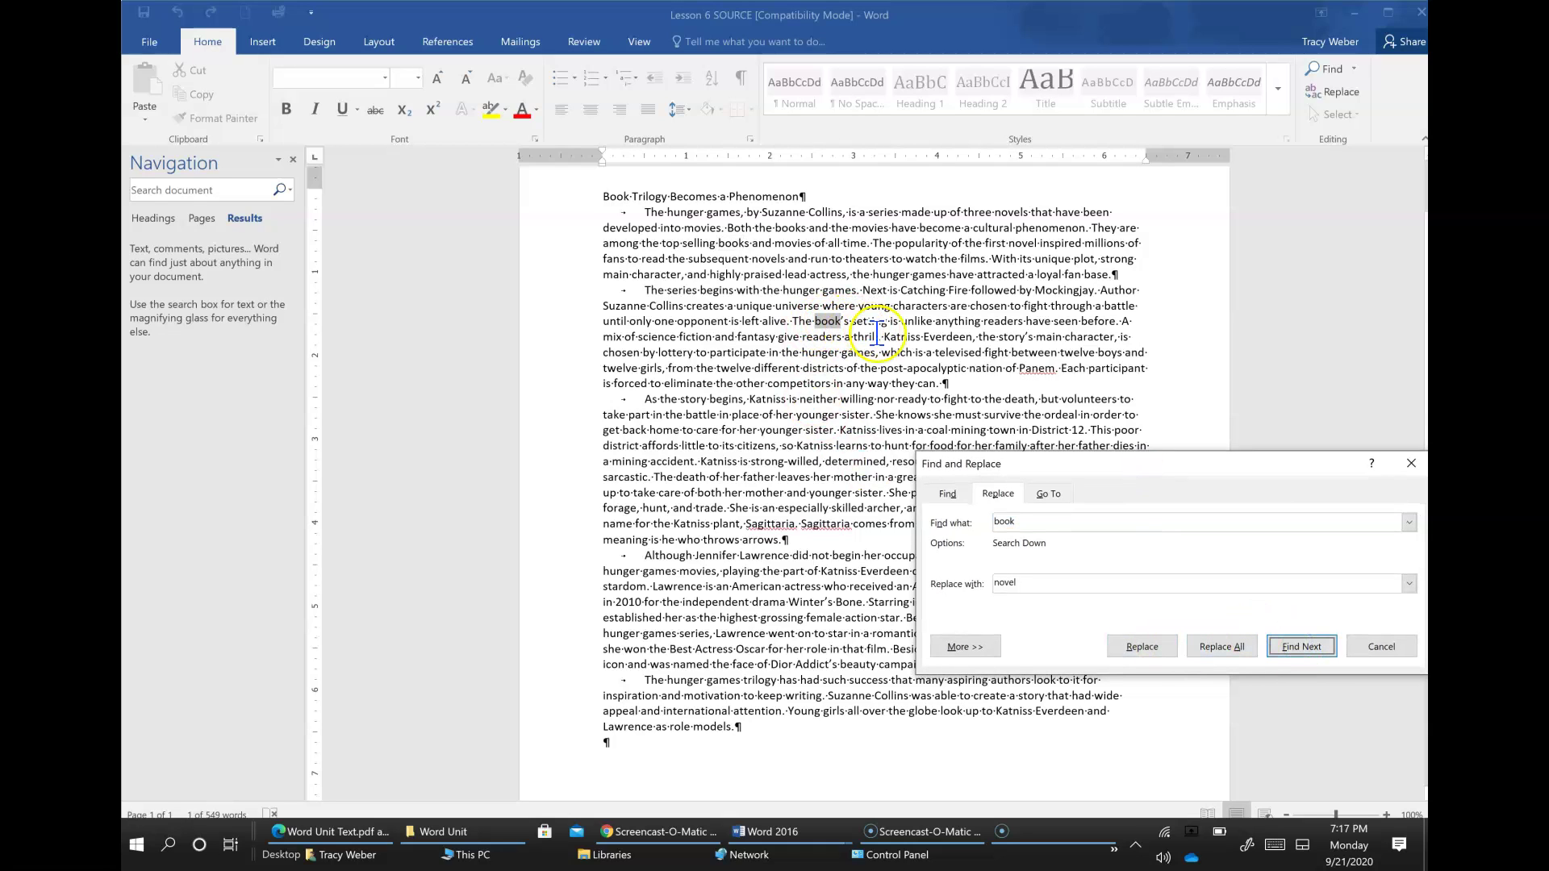
left_click(1129, 650)
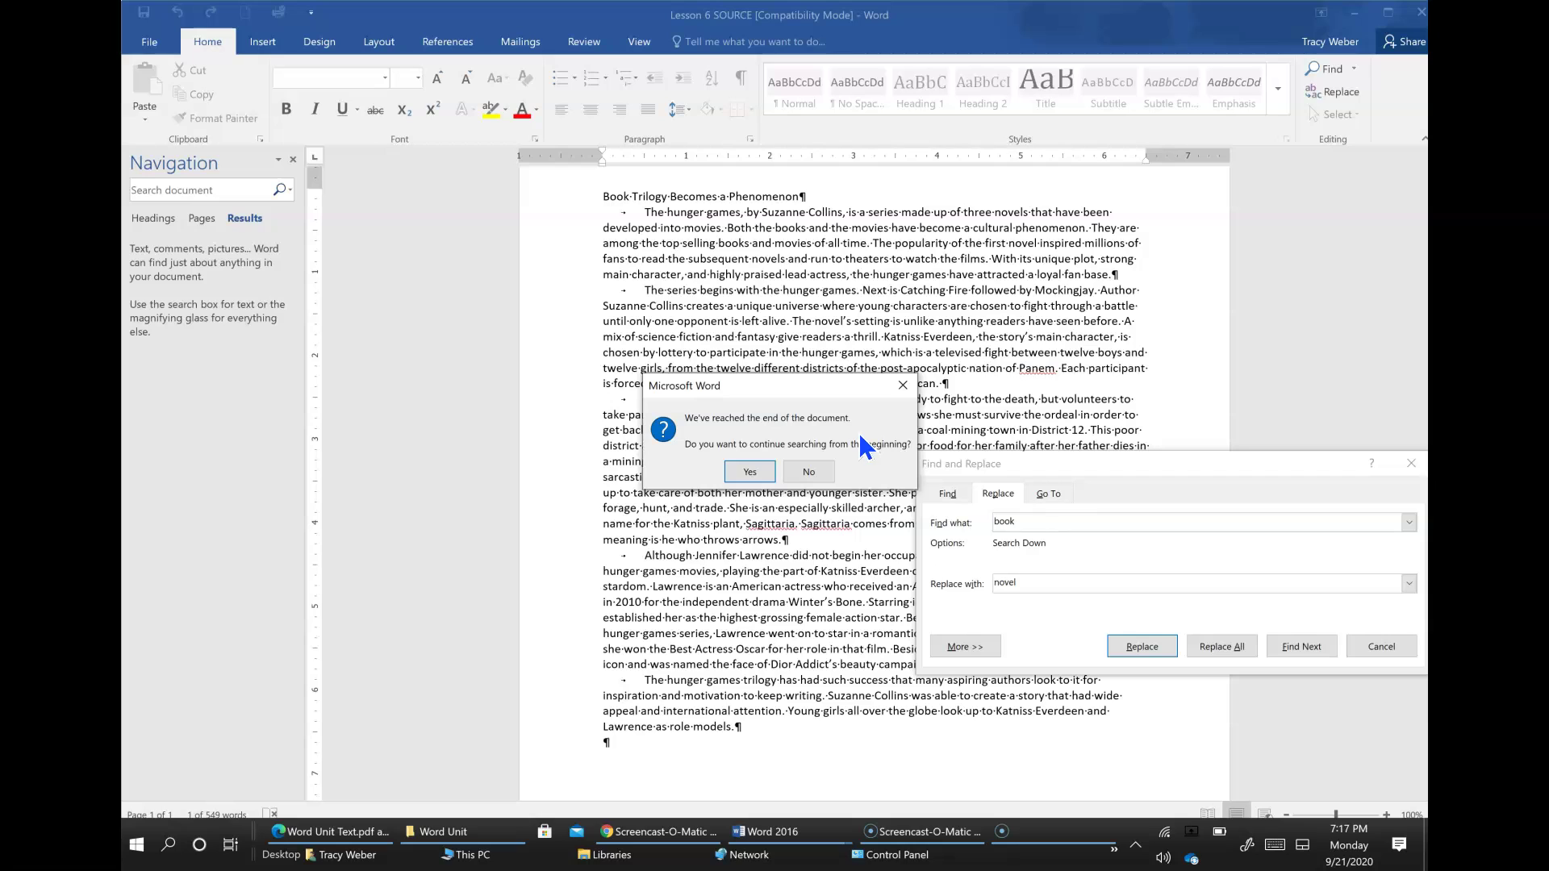
left_click(750, 473)
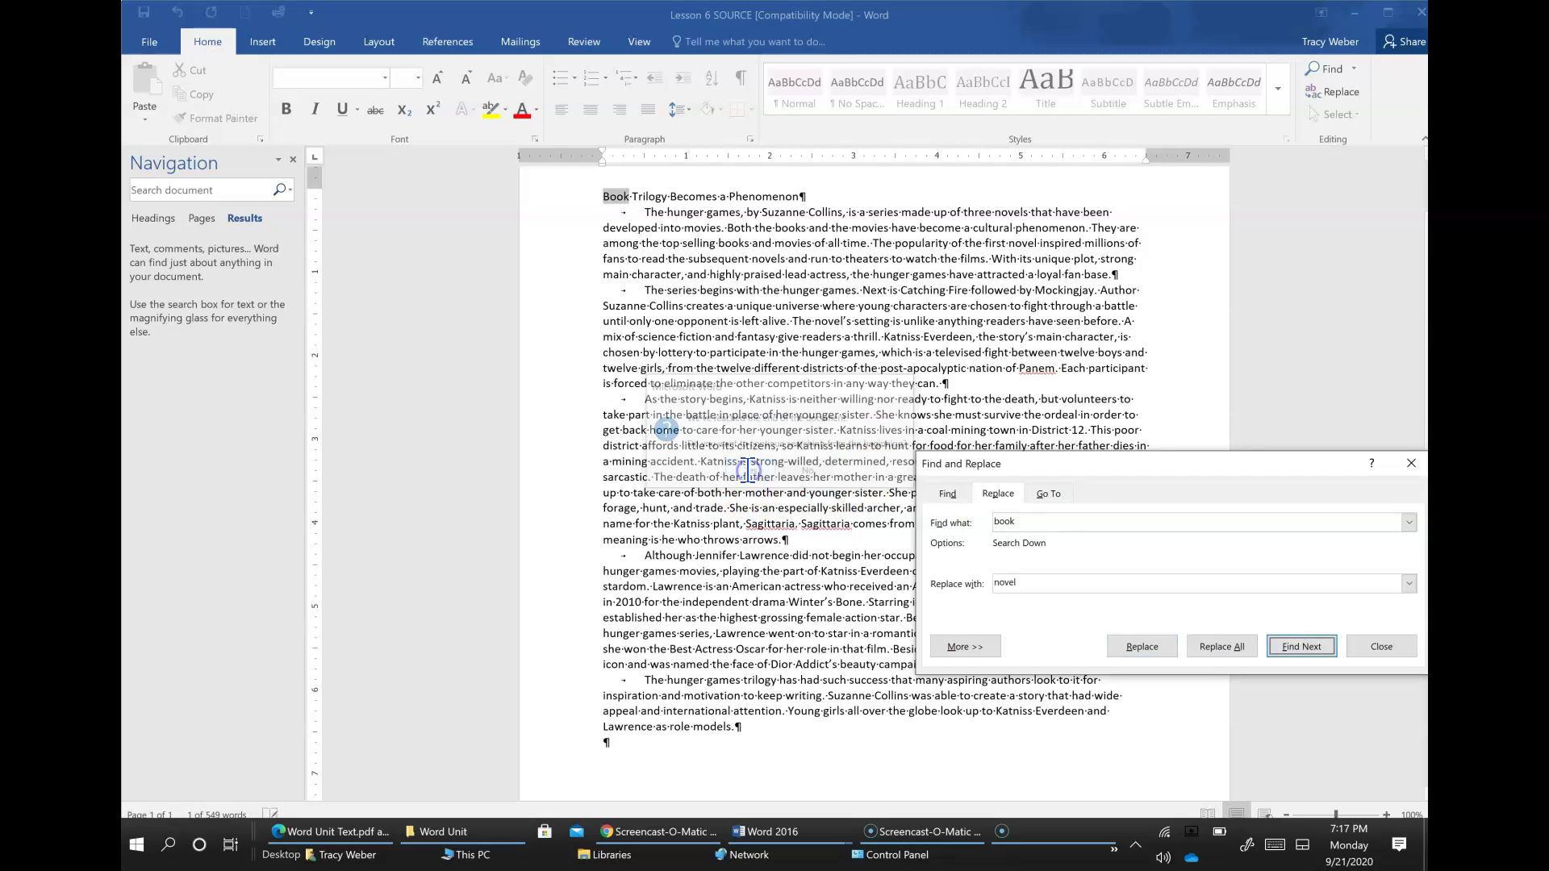
left_click(1148, 639)
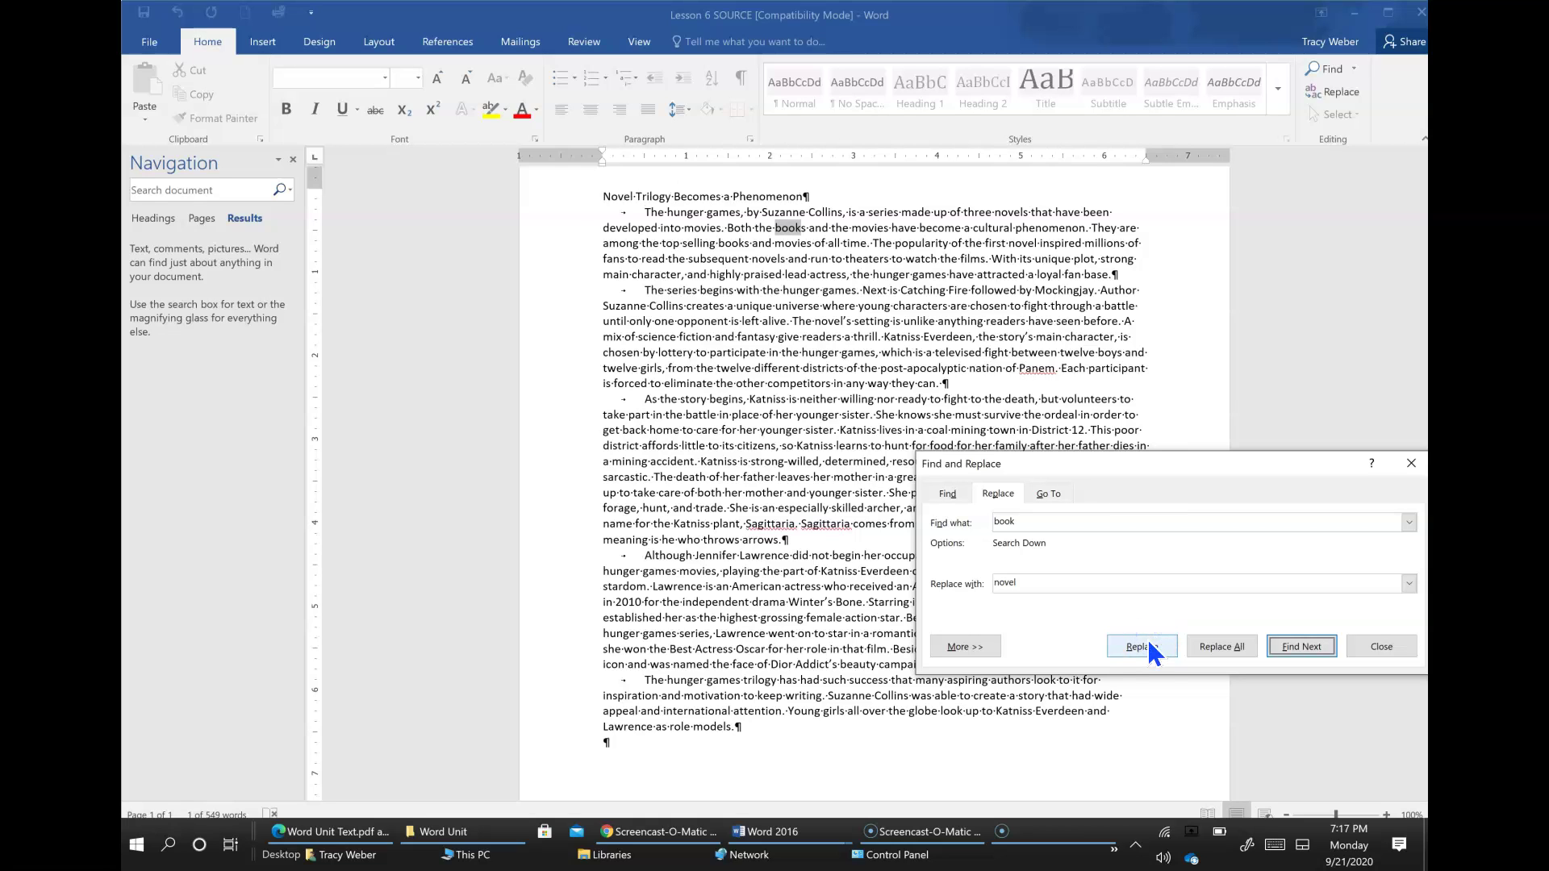
left_click(1144, 648)
left_click(1144, 647)
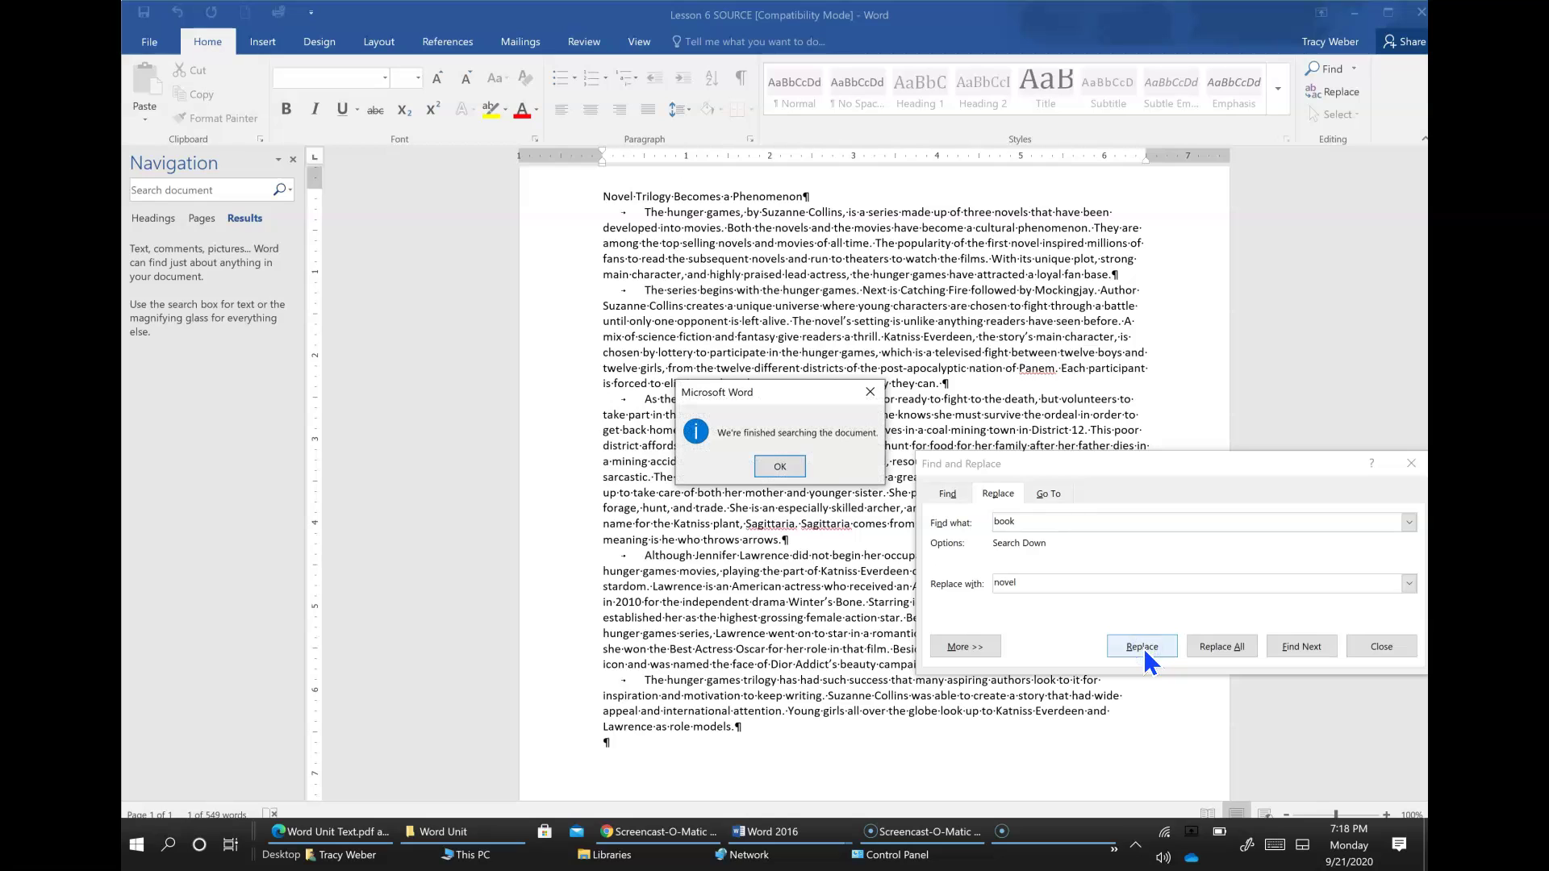
left_click(780, 466)
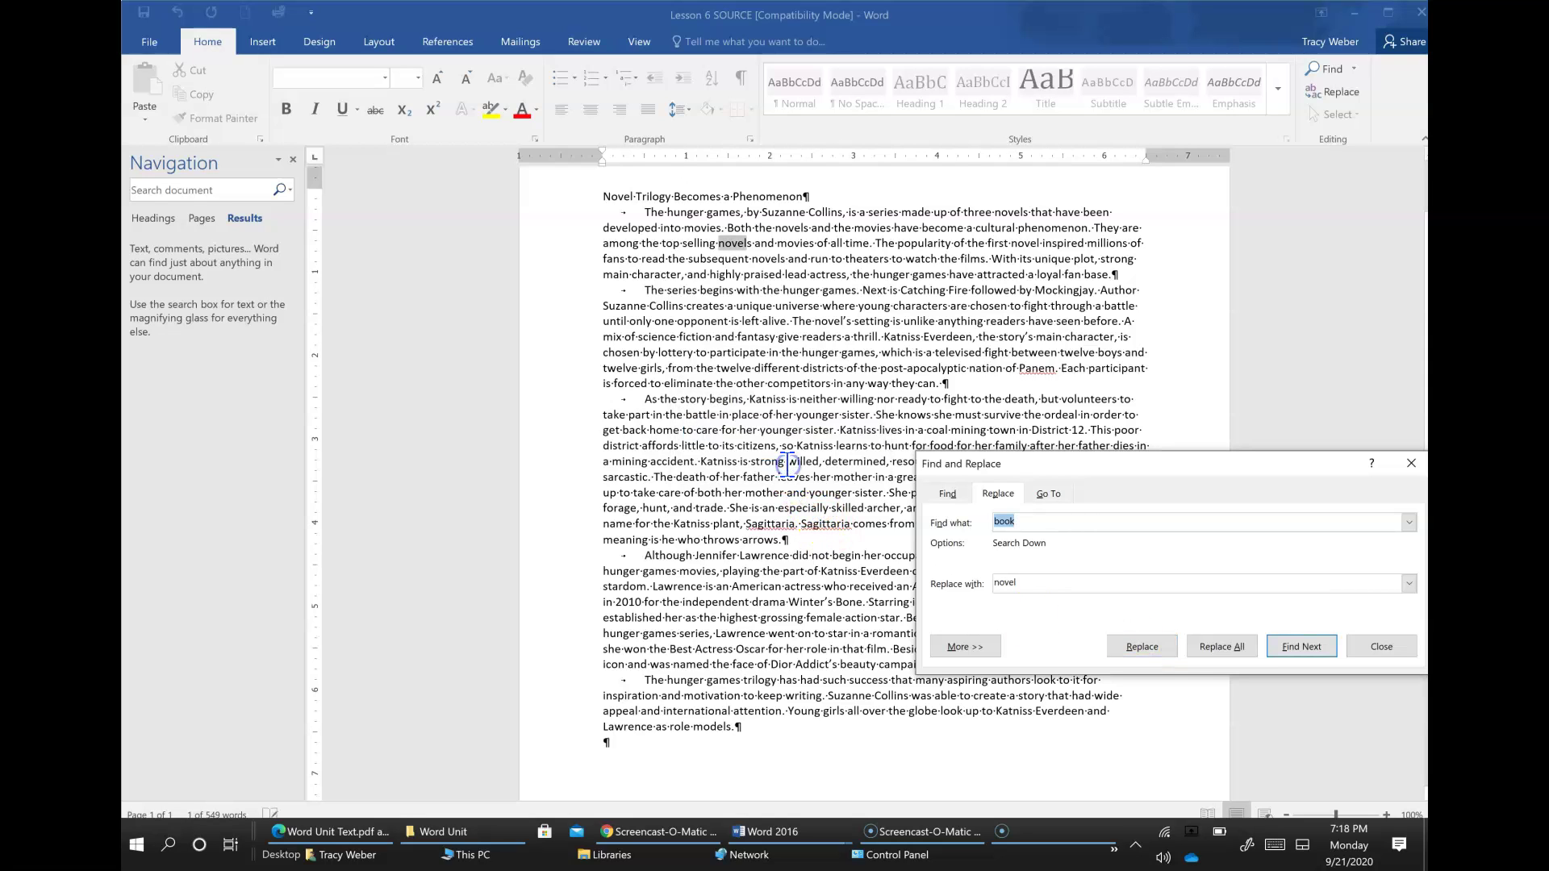
Step: Replace all occurrences of "the" with "thee" throughout the document, continuing from the beginning
left_click_drag(1152, 464, 825, 383)
left_click(765, 439)
key("BackSpace")
key("BackSpace")
key("BackSpace")
key("BackSpace")
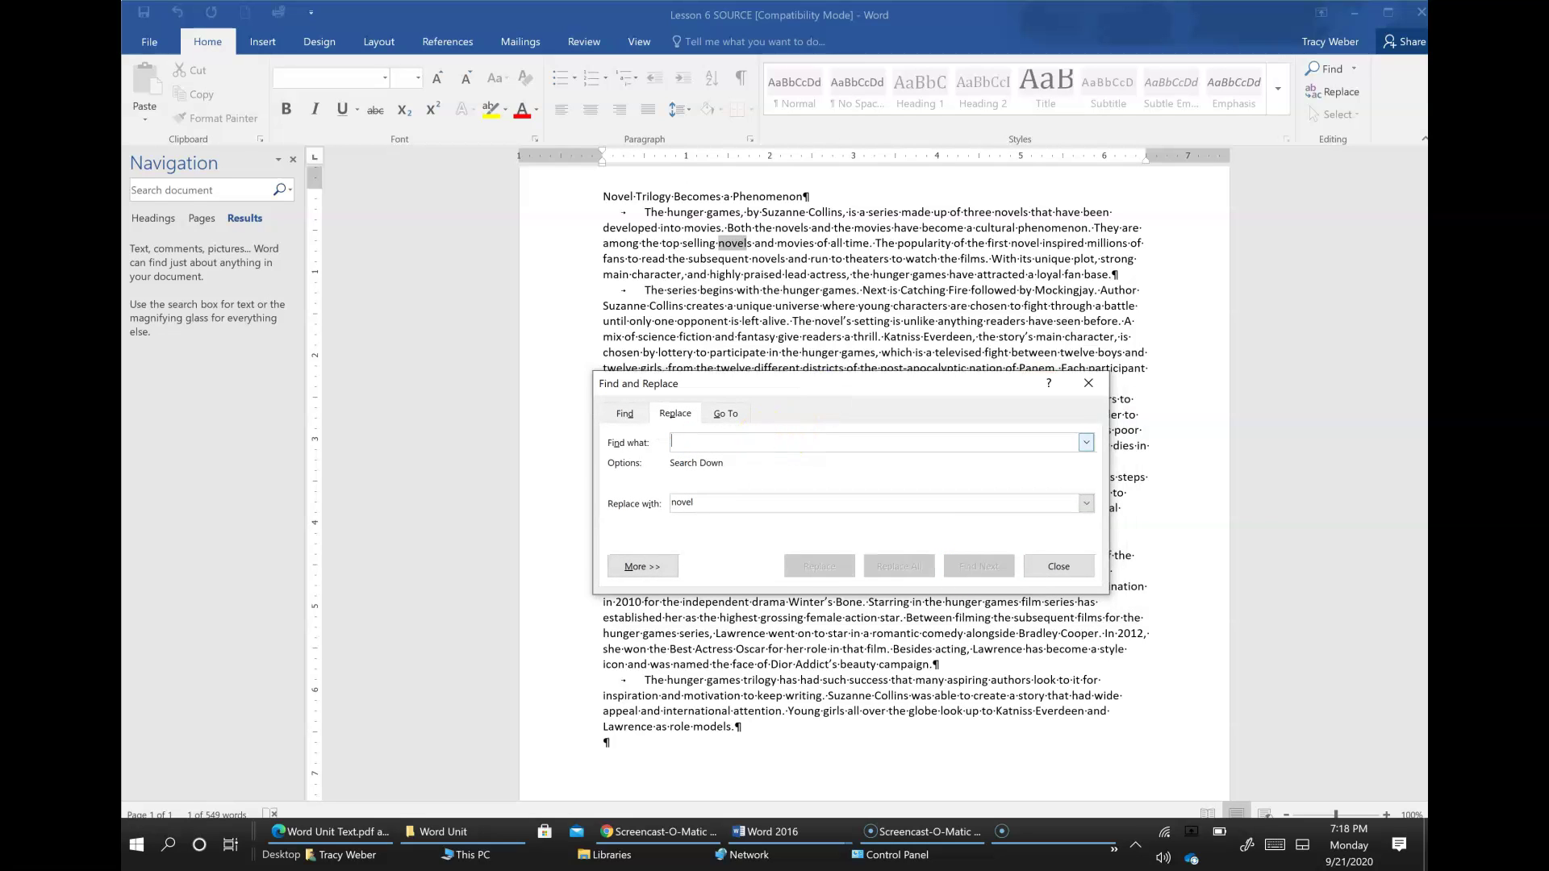
type("the")
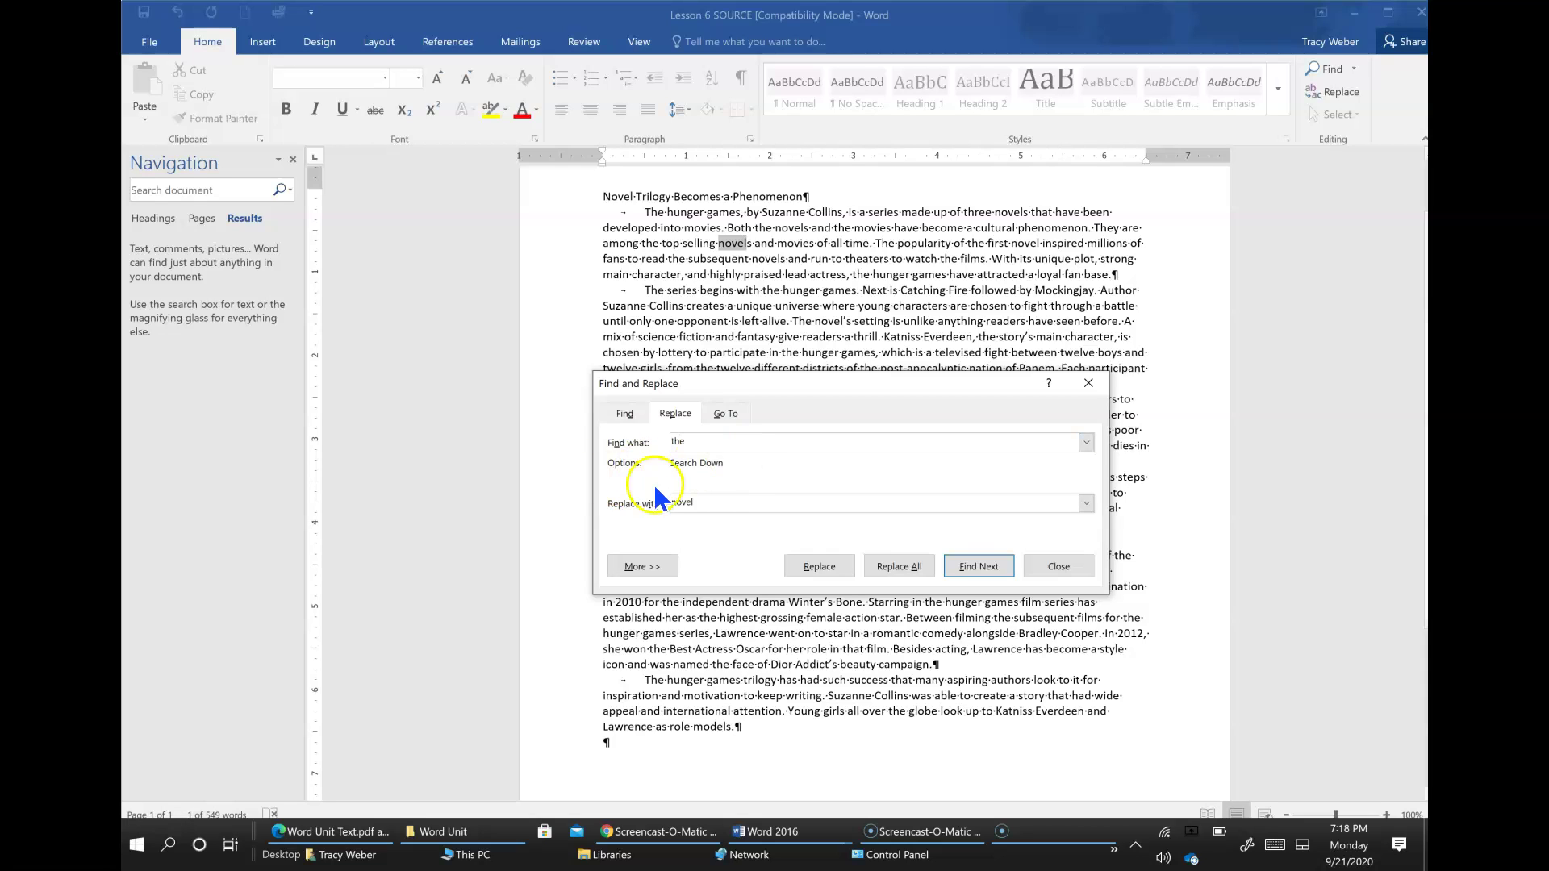
left_click(702, 502)
double_click(704, 503)
type("thee")
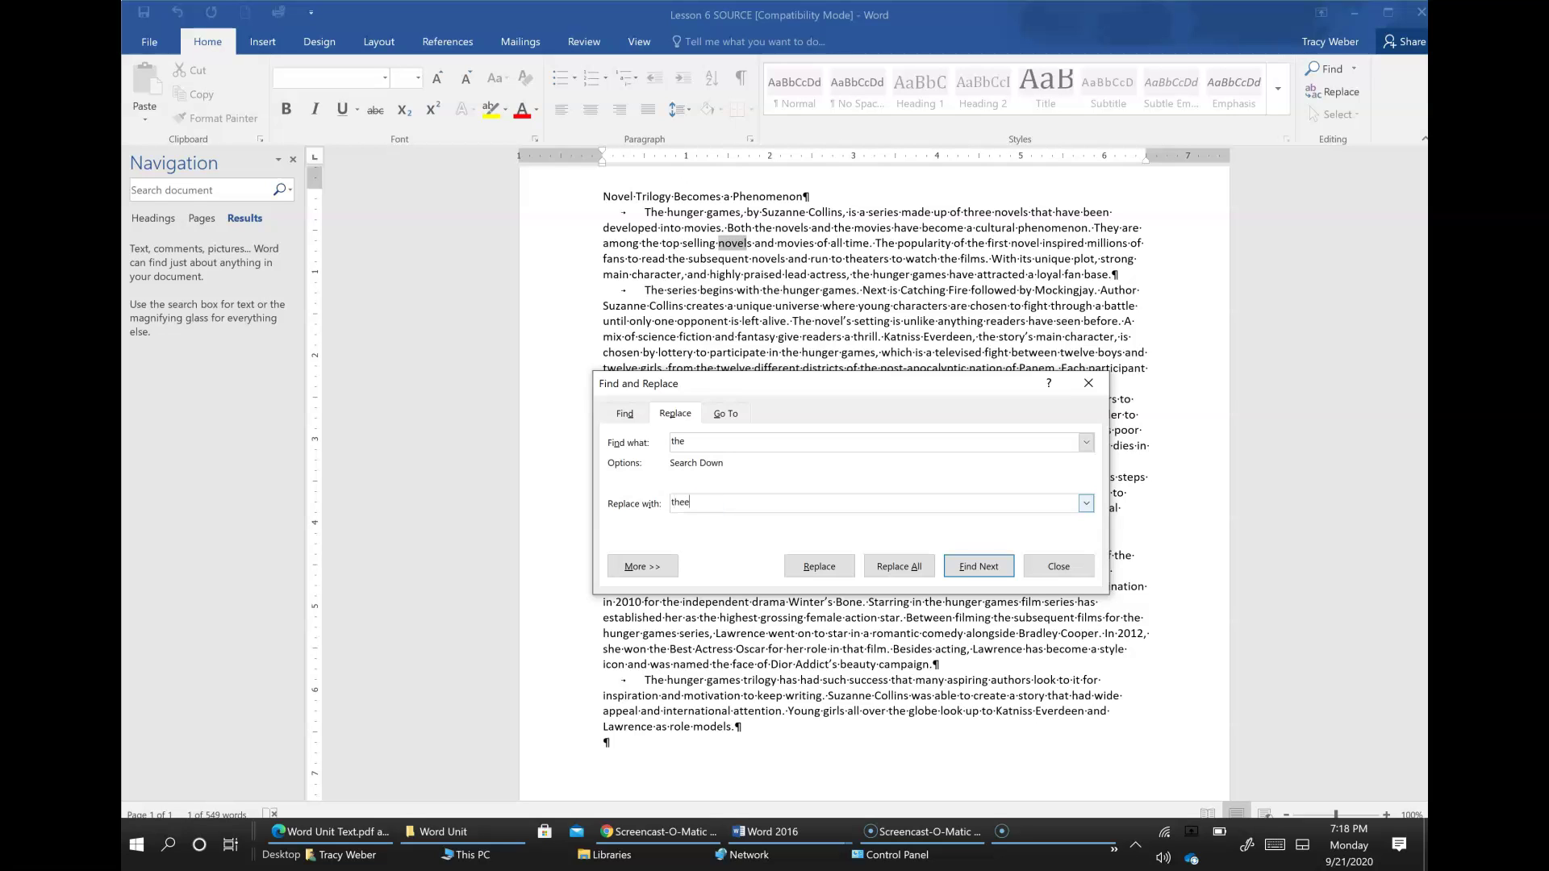
left_click(910, 569)
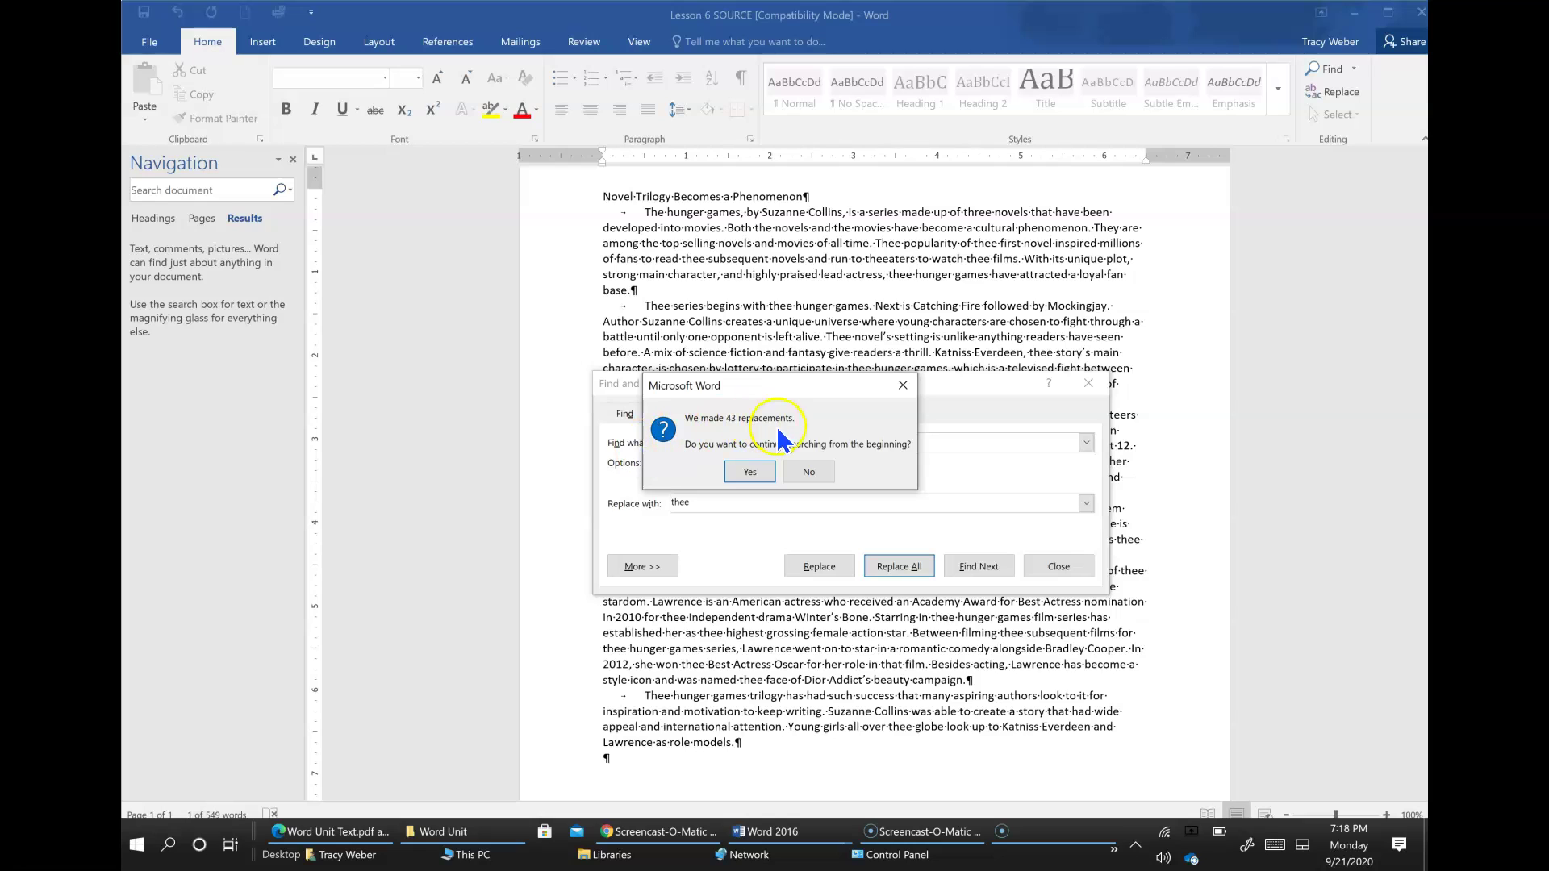
left_click(746, 472)
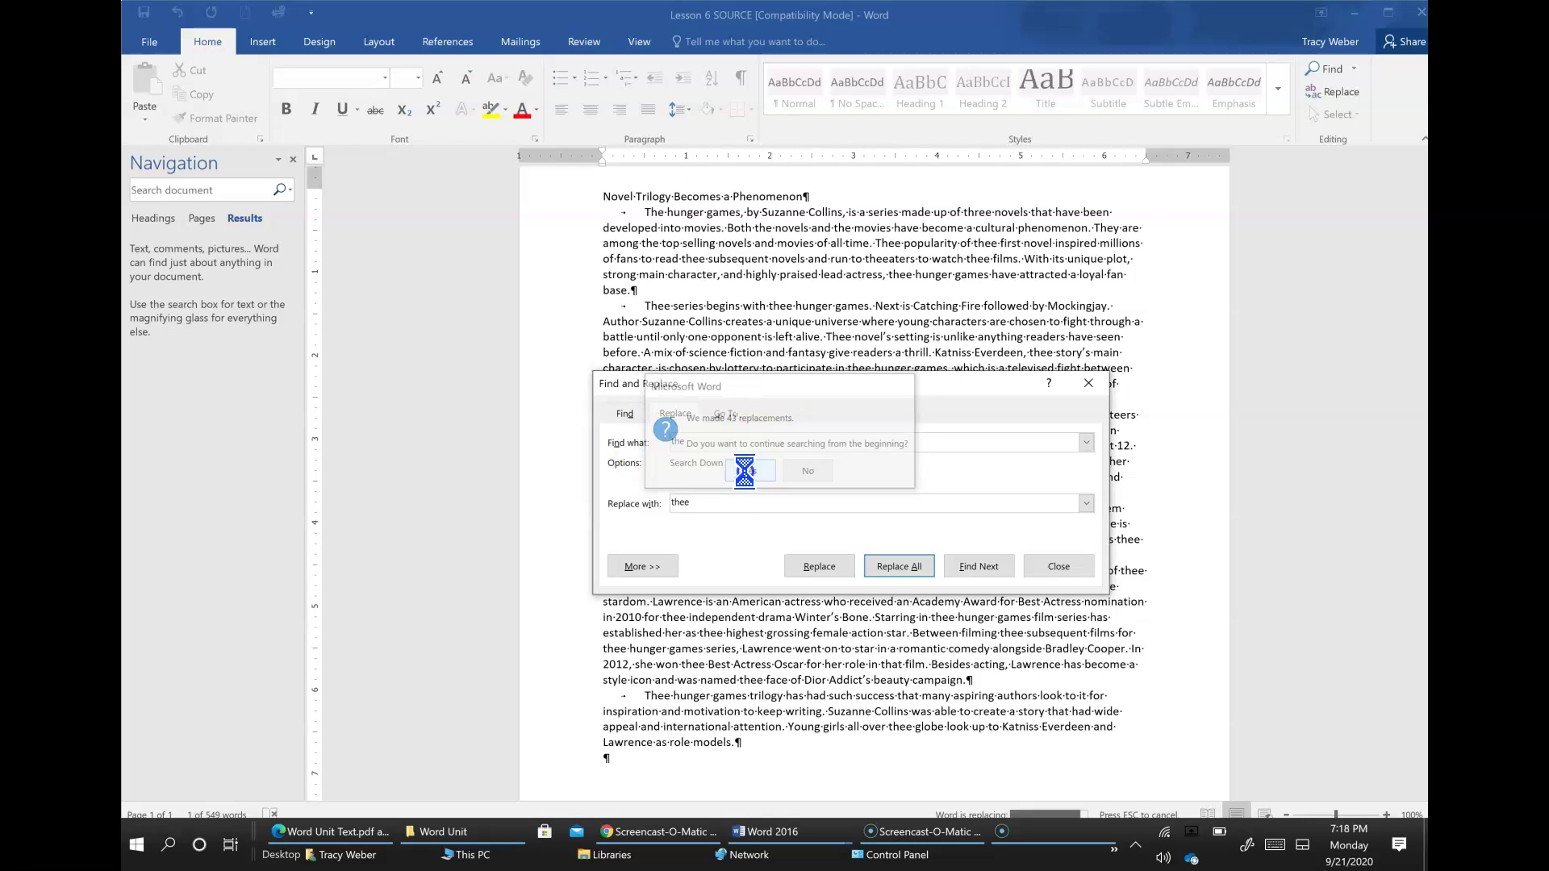
left_click(774, 467)
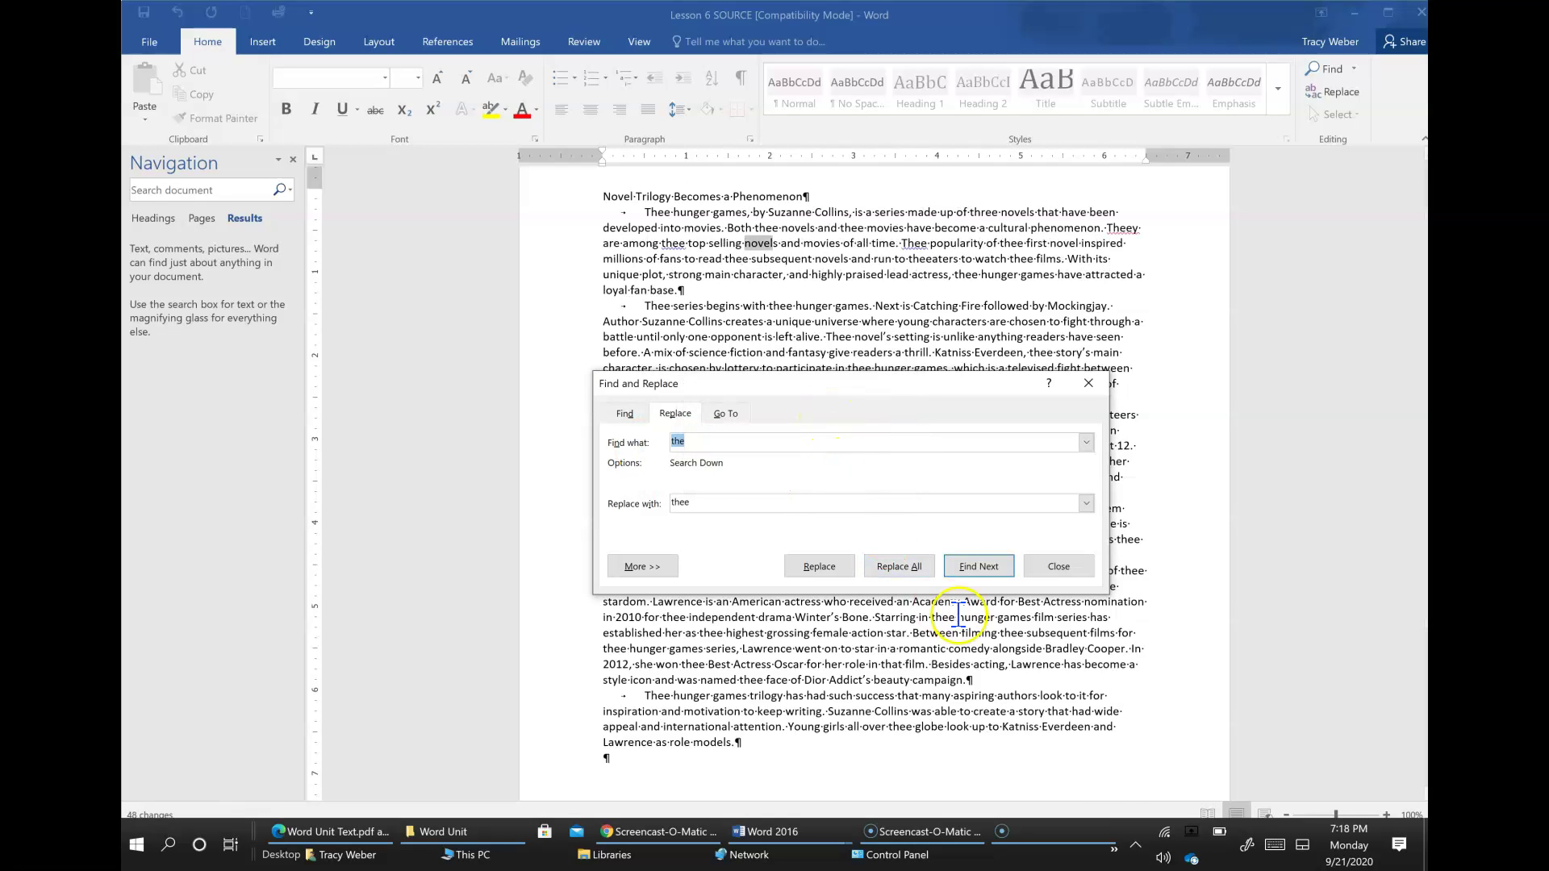
left_click(1061, 568)
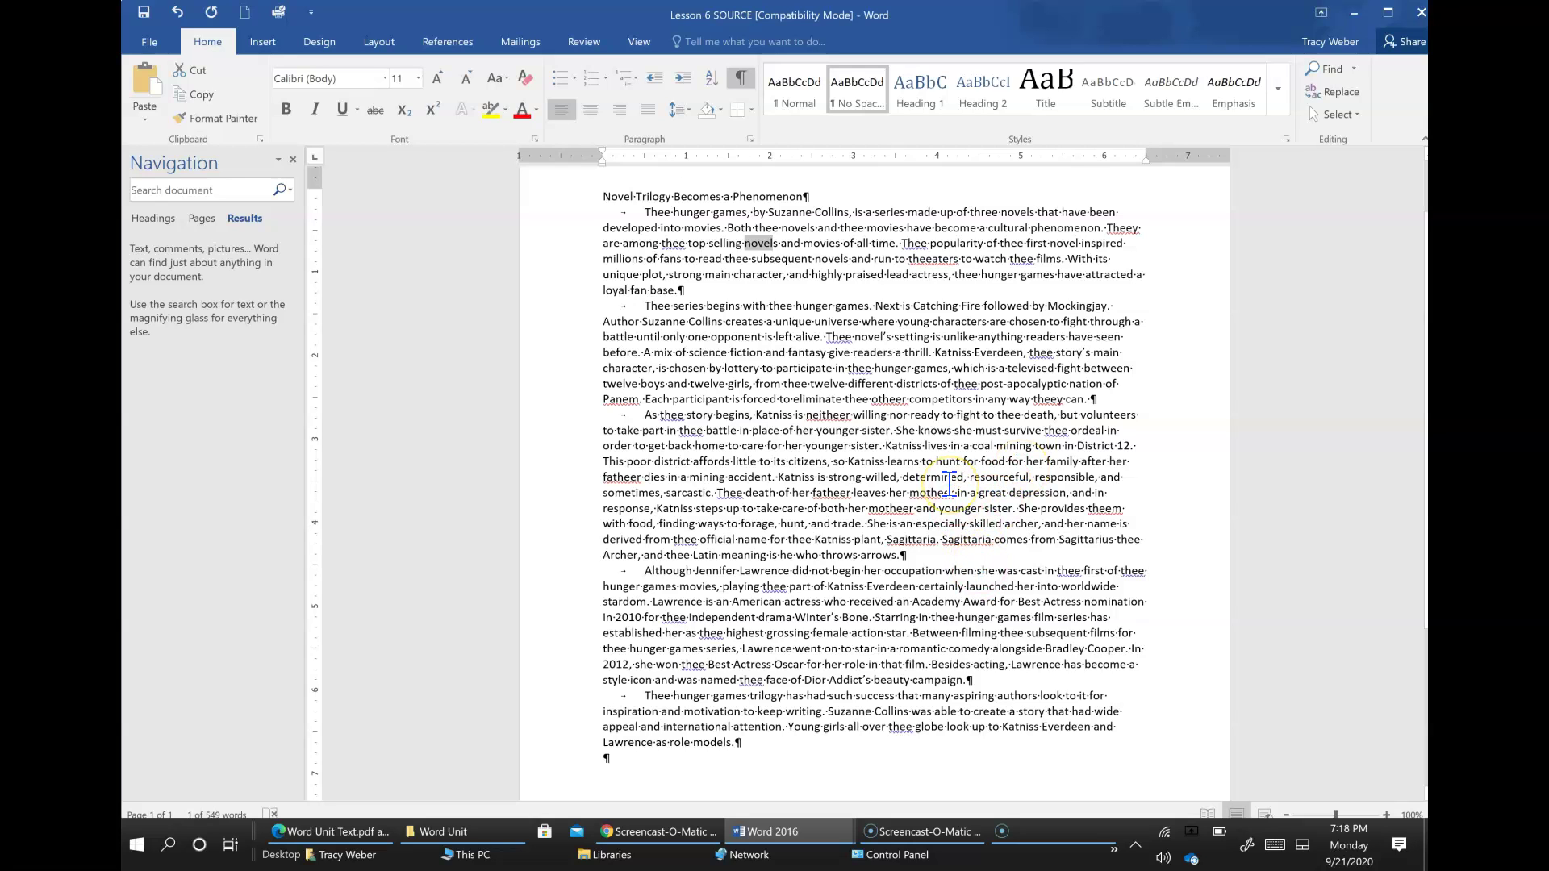
Step: Undo the replacement of all "the" matches and the last single replacement of "book"
key("ctrl+z")
key("ctrl+z")
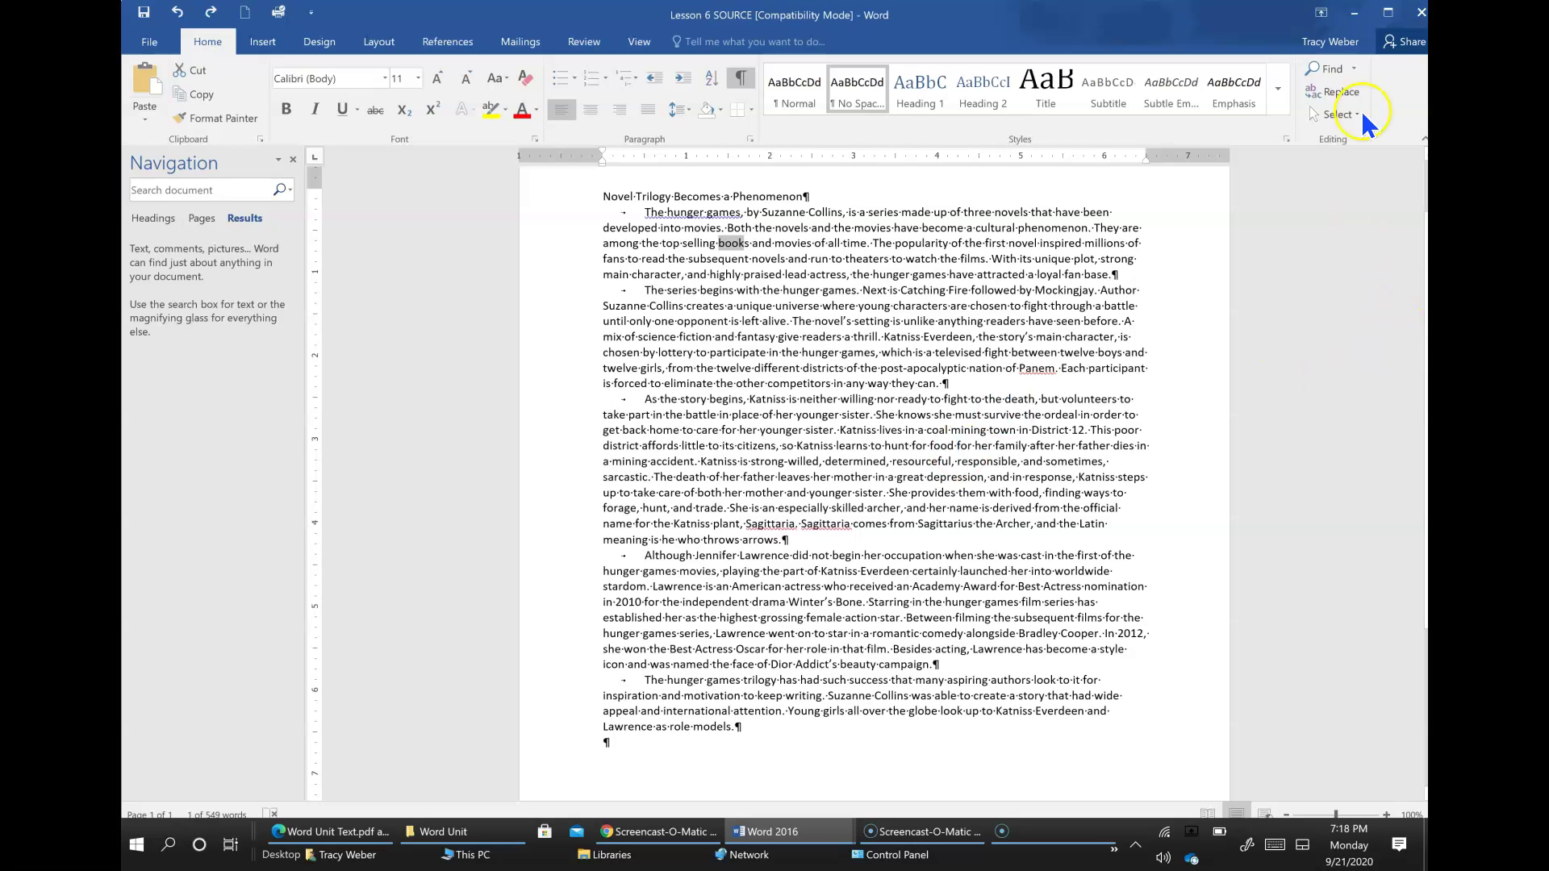
Step: Replace the next three matches of "the" with "thee" individually, skipping the match inside "theaters"
left_click(1333, 92)
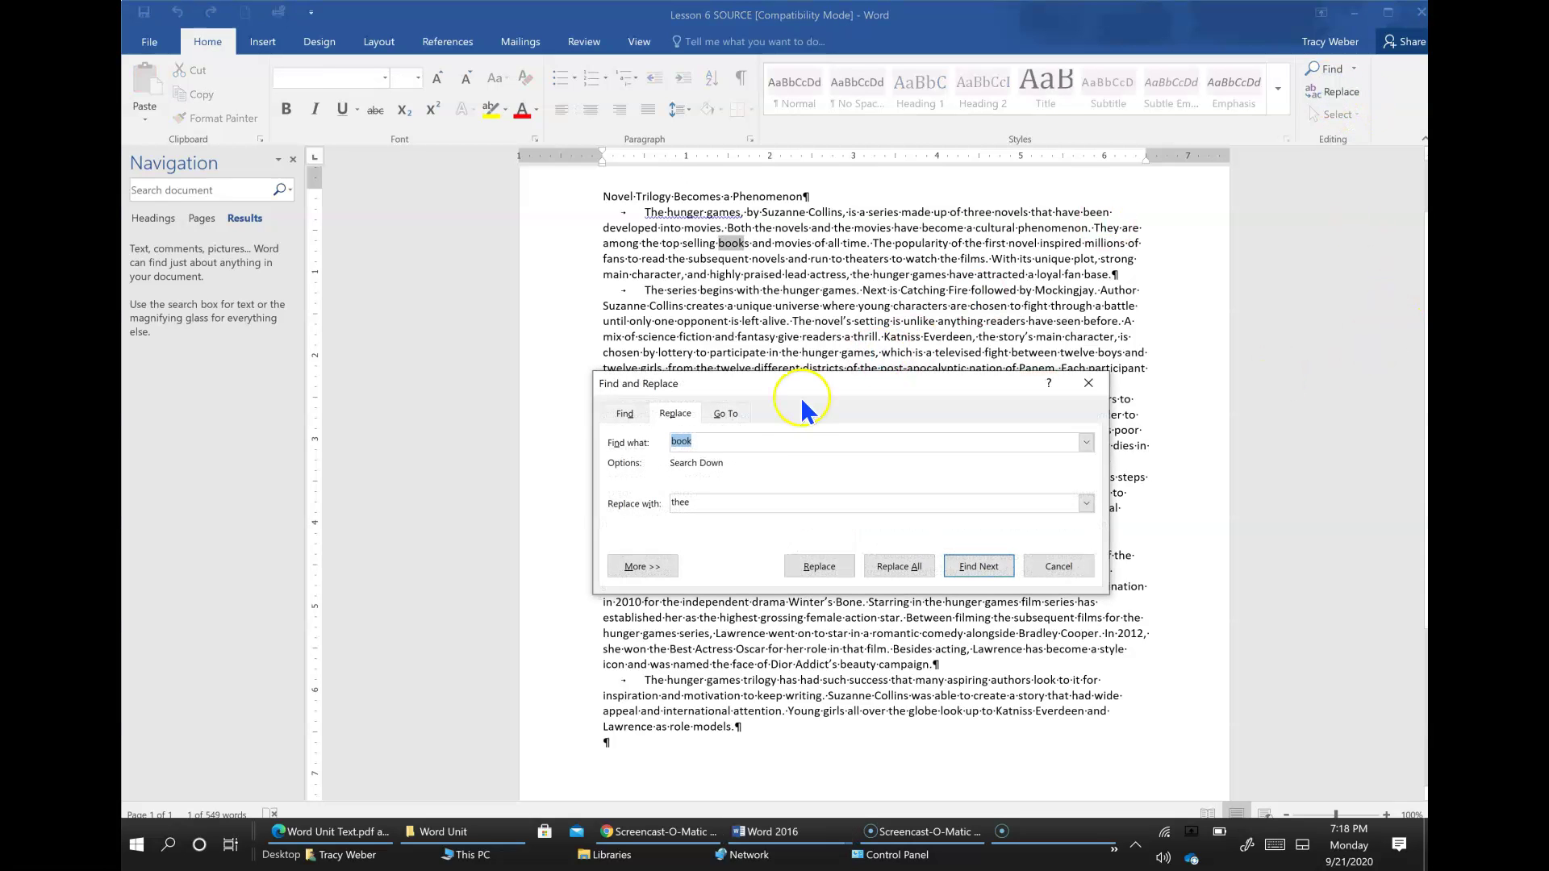
type("the")
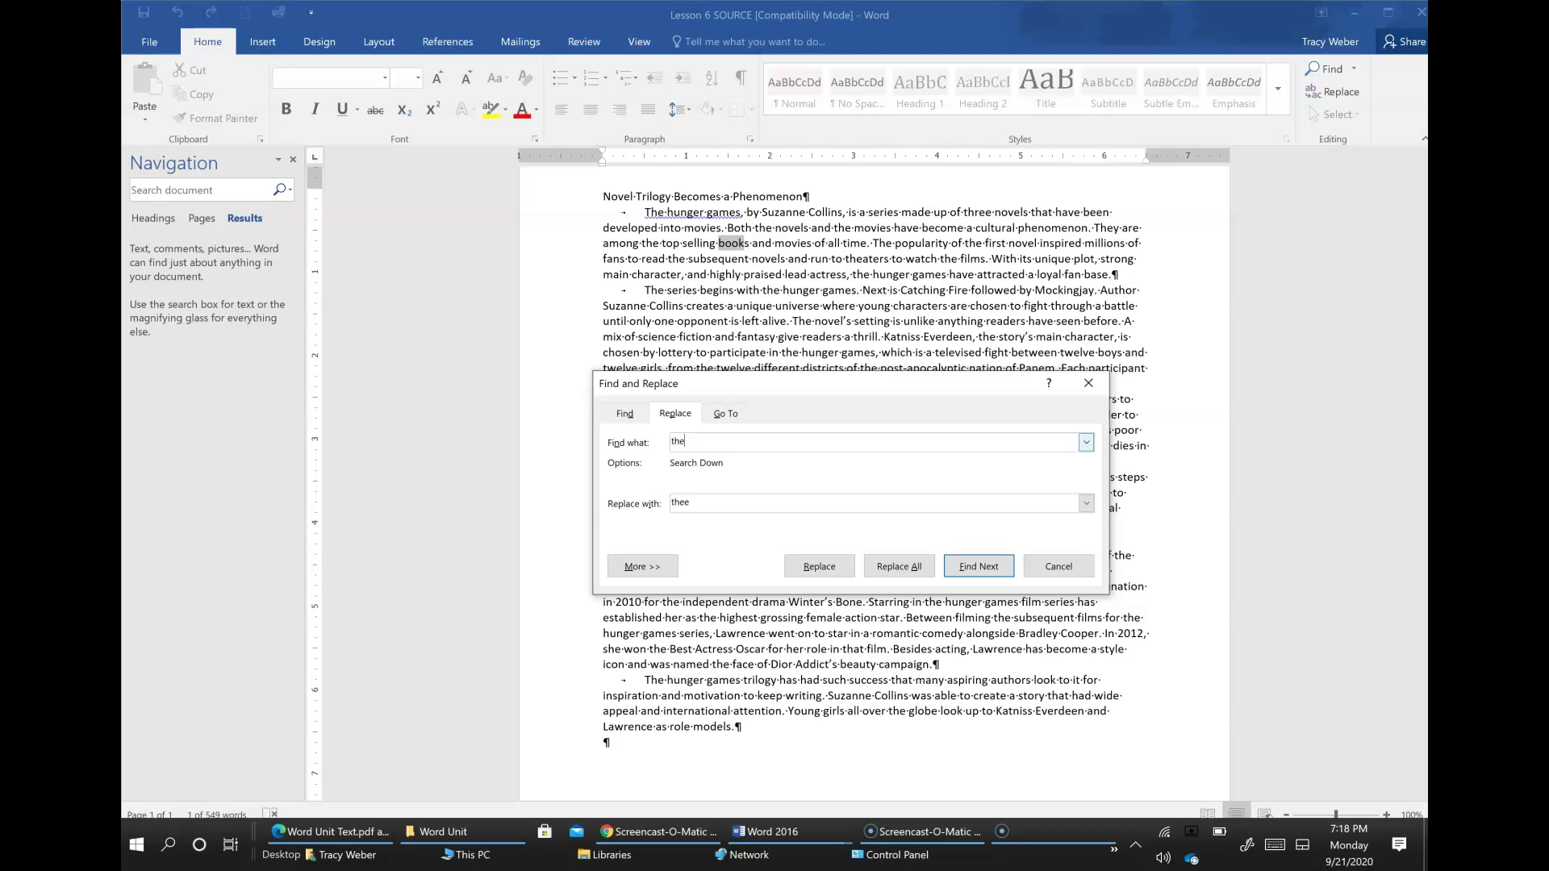
key("Tab")
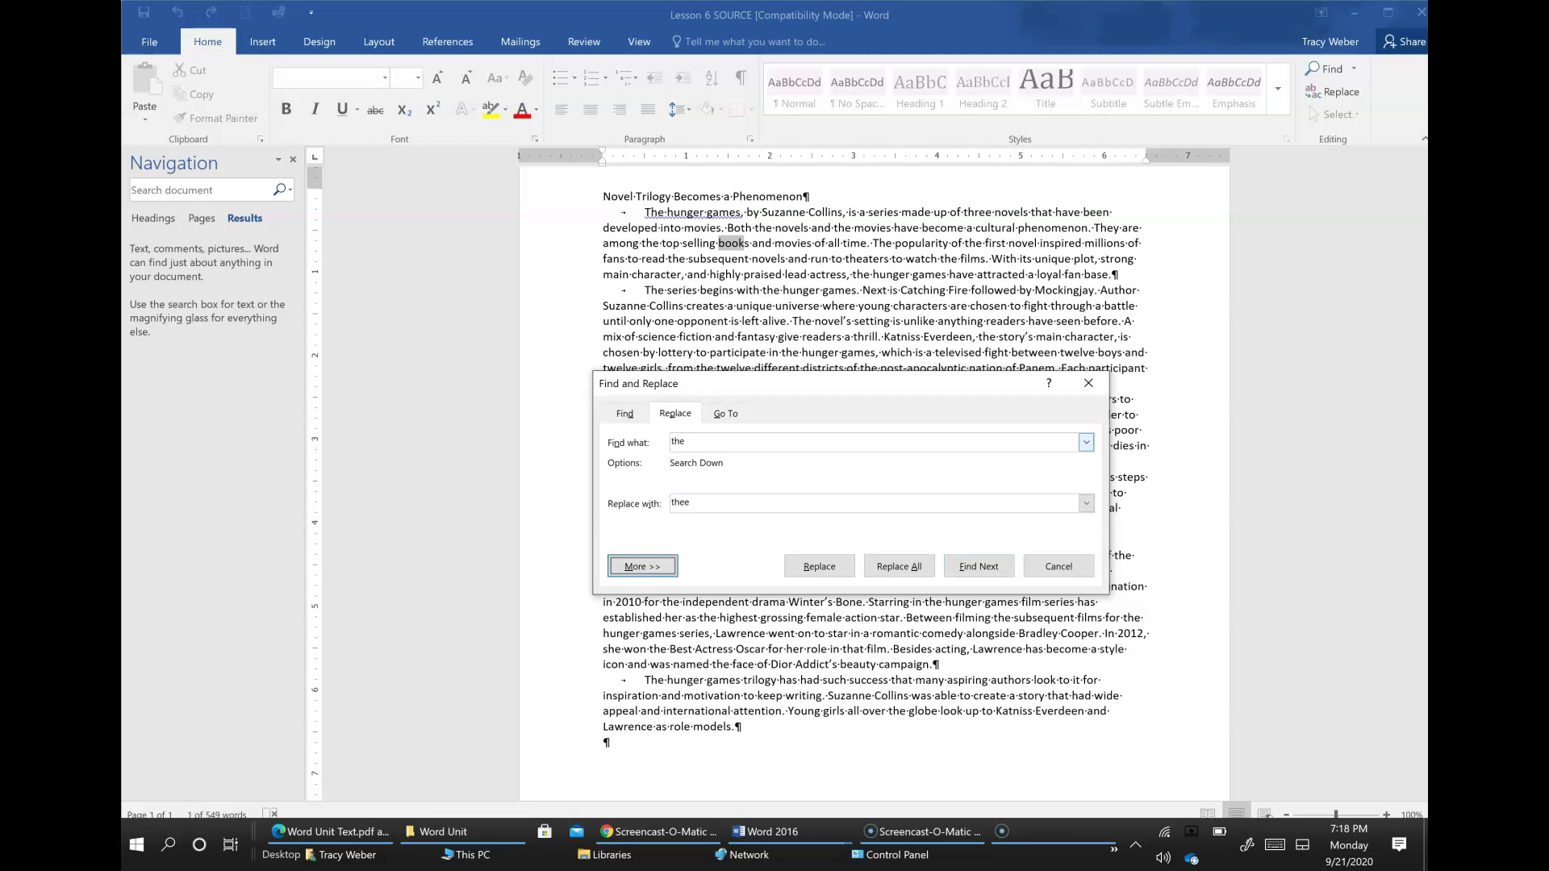
left_click(975, 564)
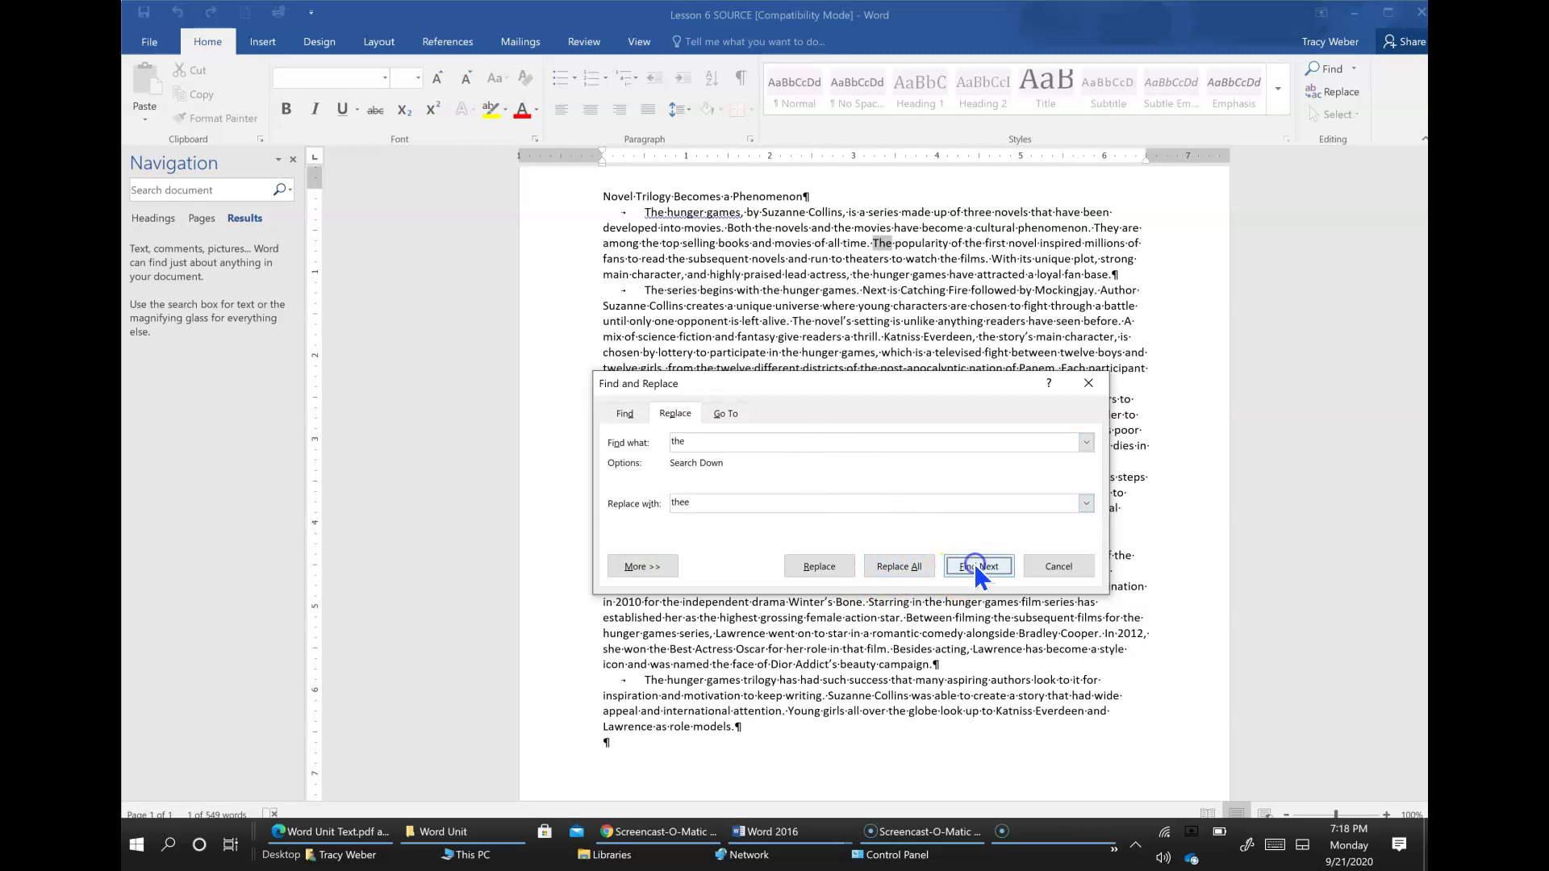
left_click(809, 566)
left_click(811, 566)
left_click(811, 566)
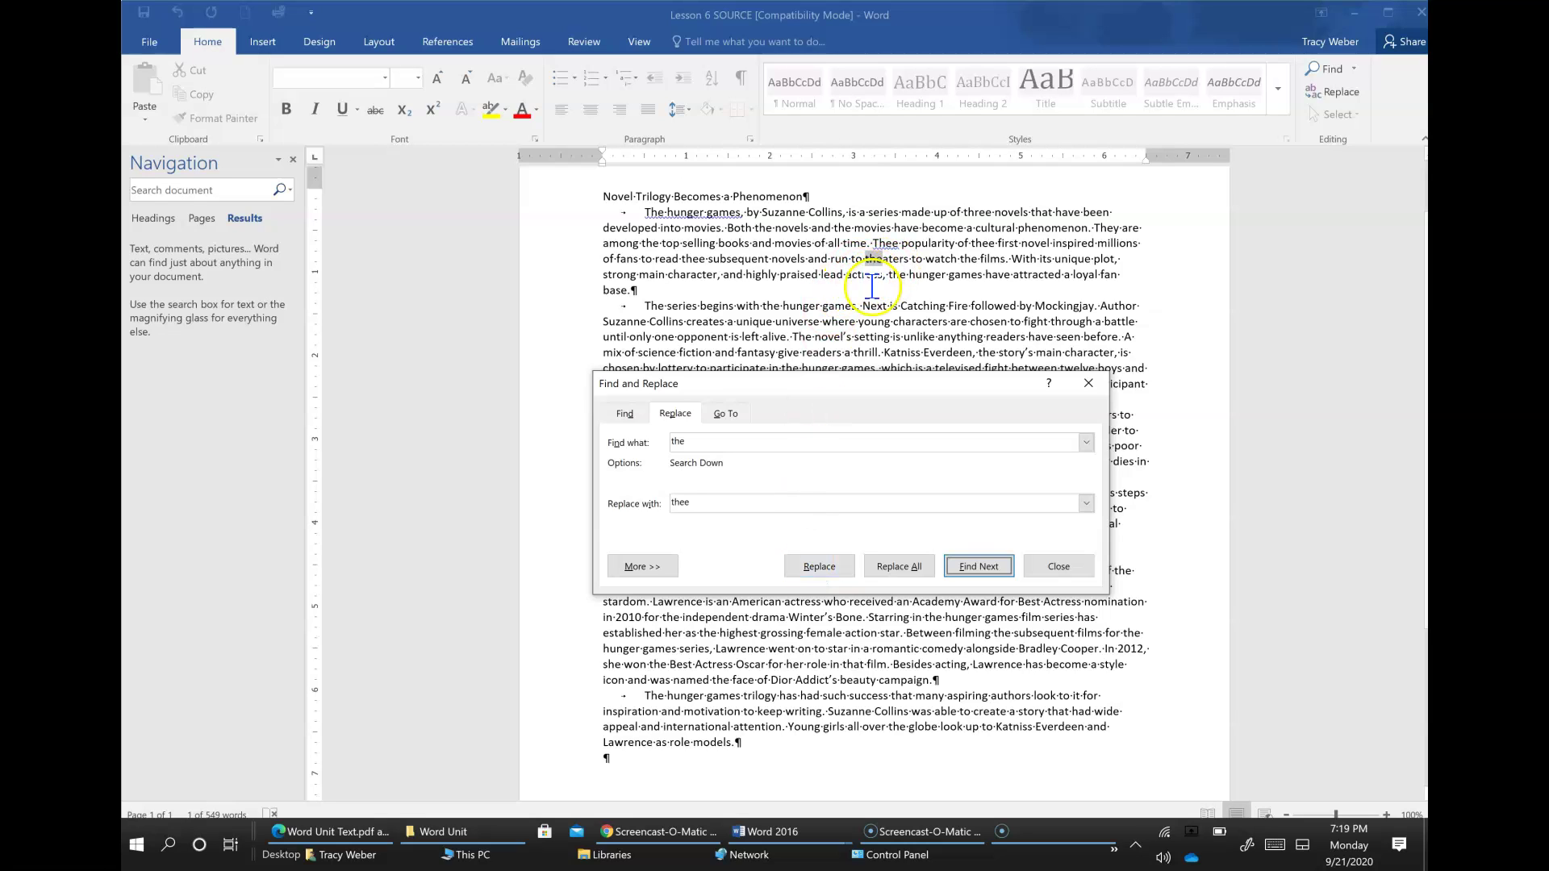
left_click(973, 568)
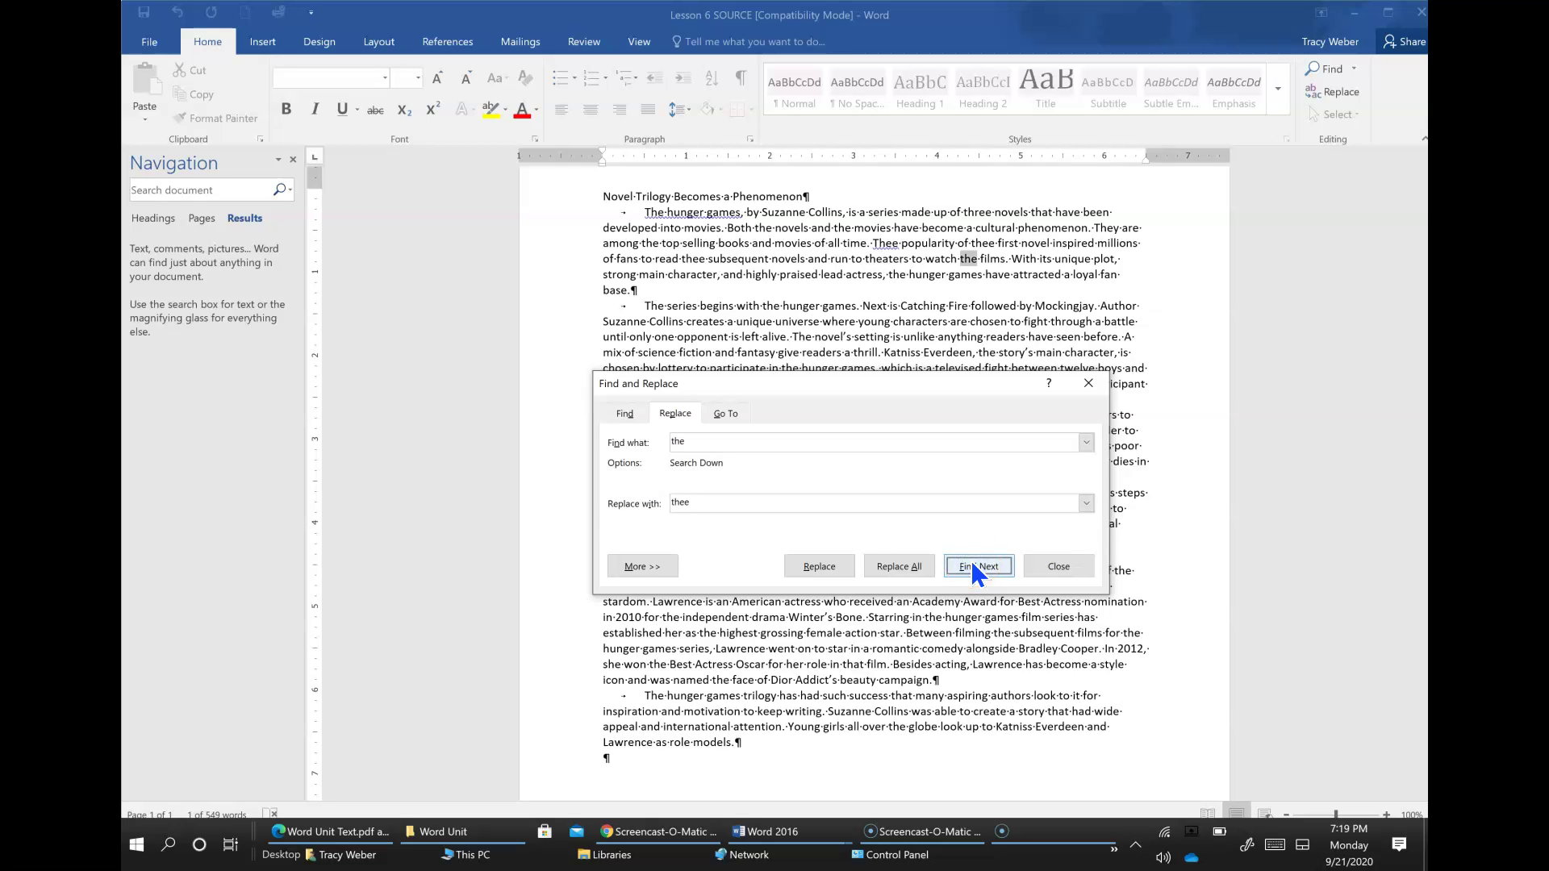
left_click(1065, 568)
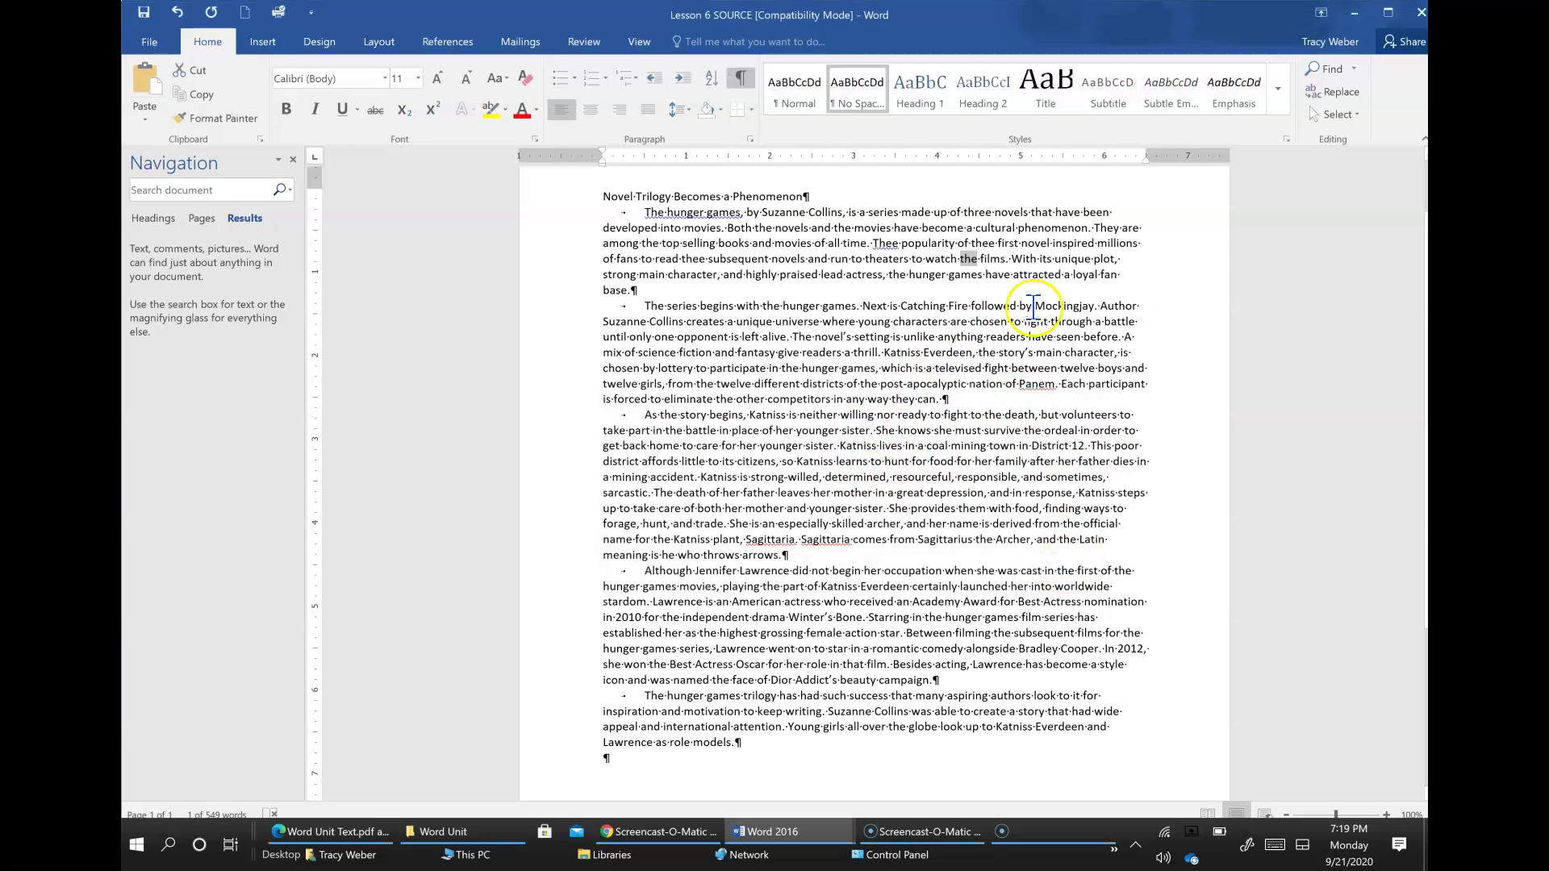
Step: Search the document for "the", and refine the search text by adding a space after the word
left_click(1335, 93)
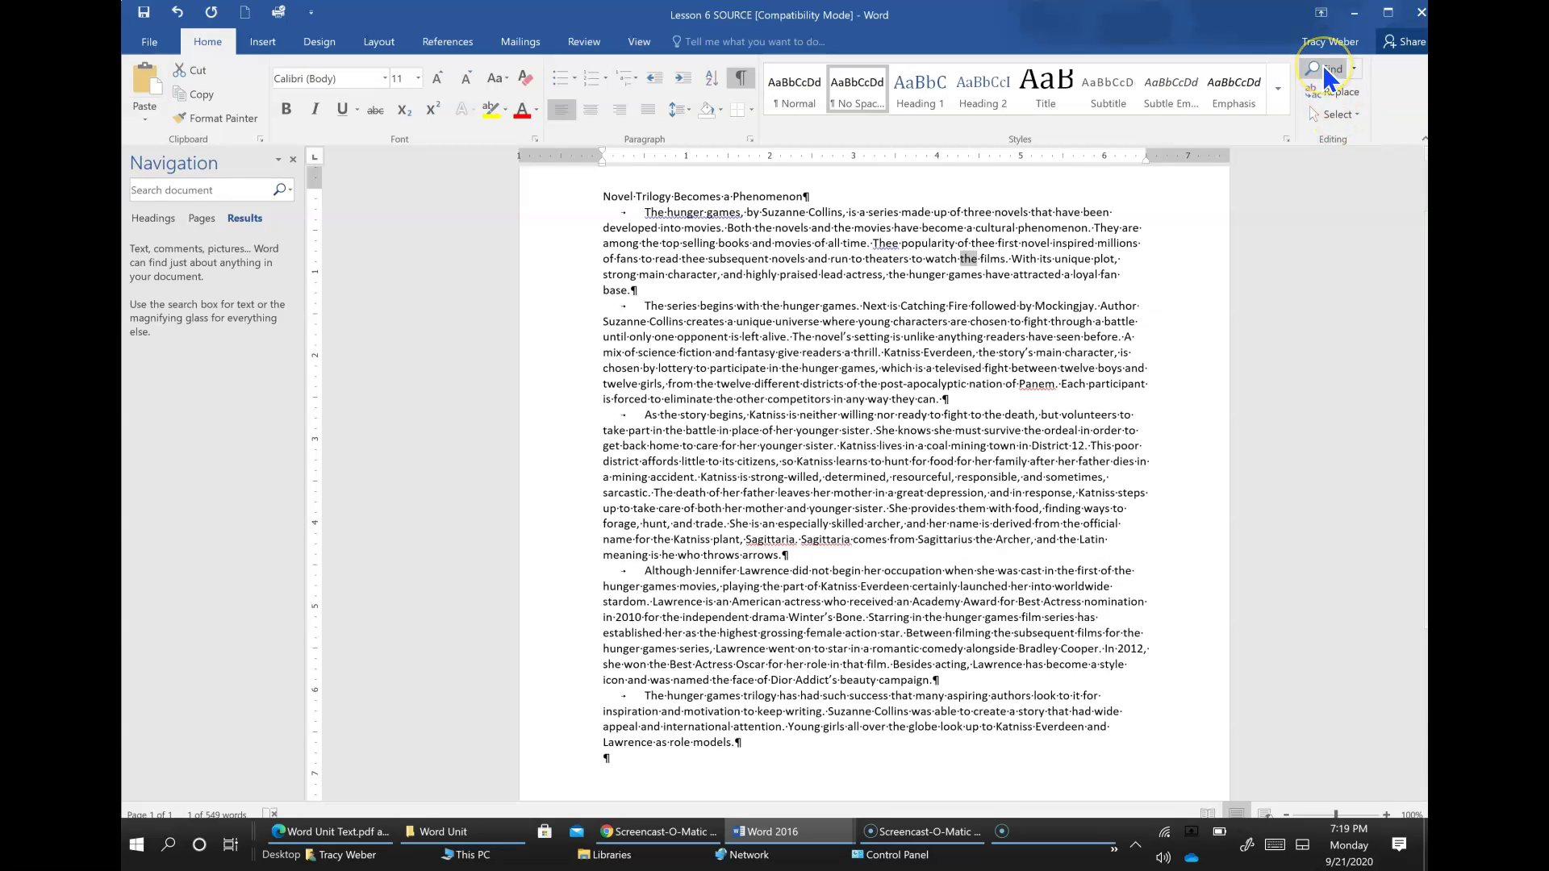
left_click(1327, 70)
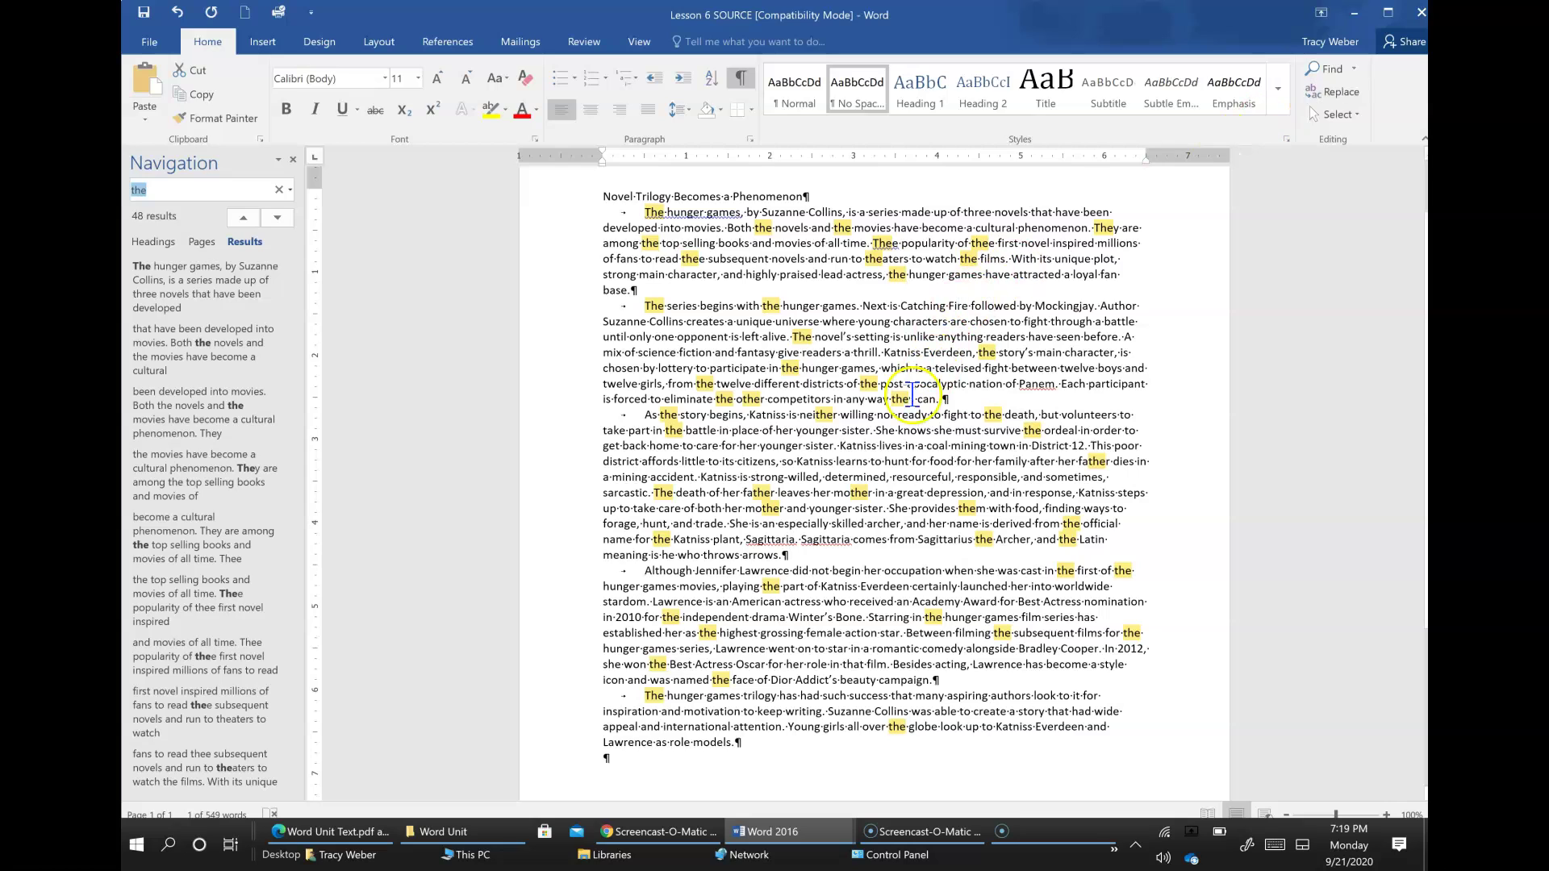
left_click(1314, 127)
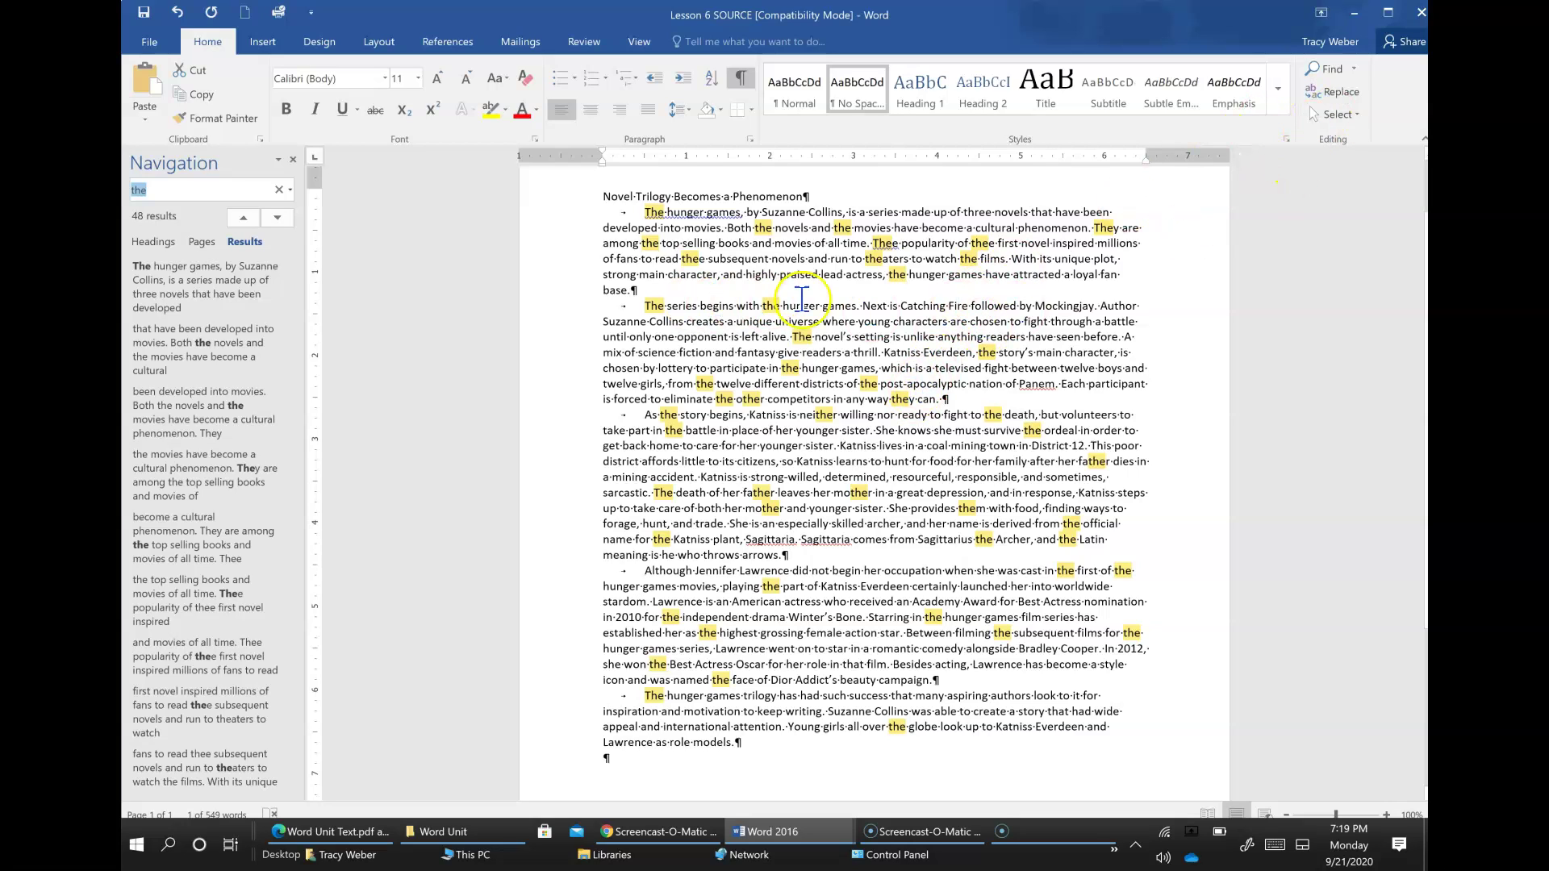
left_click(190, 189)
left_click(169, 191)
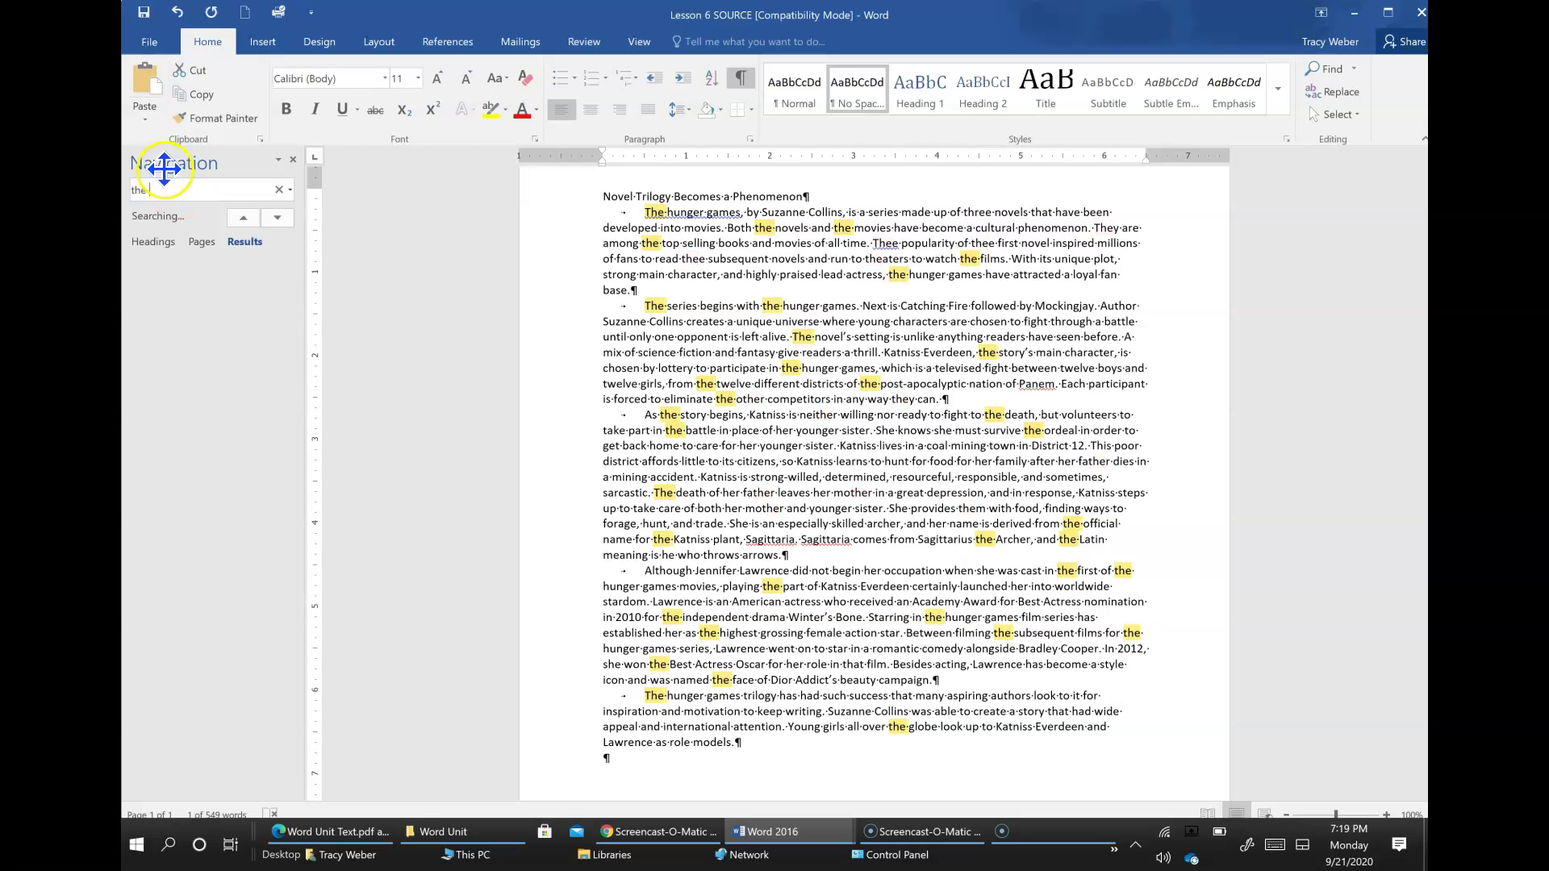